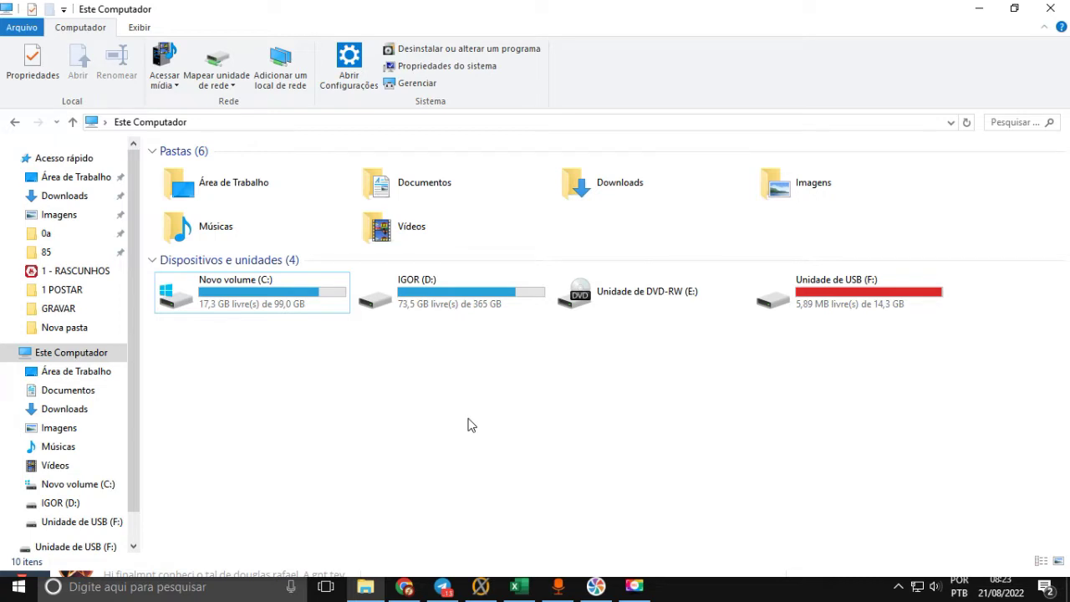
Open the Windows Prefetch folder by running the prefetch command
{"action": "key", "text": "super+r"}
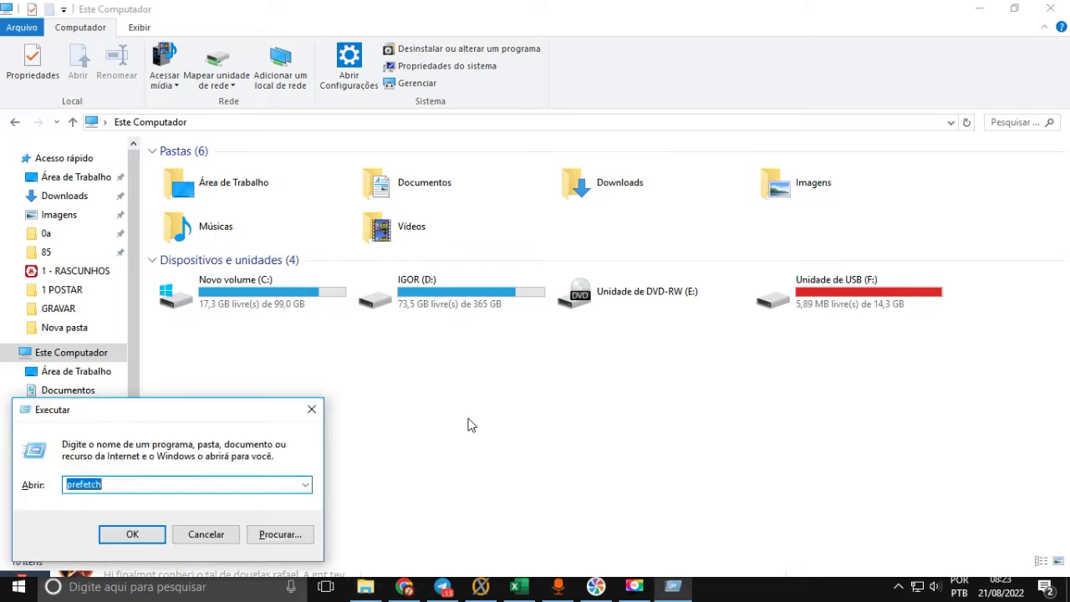
{"action": "left_click", "coordinate": [92, 484]}
{"action": "left_click_drag", "start_coordinate": [117, 490], "coordinate": [73, 485]}
{"action": "left_click", "coordinate": [81, 485]}
{"action": "left_click", "coordinate": [132, 535]}
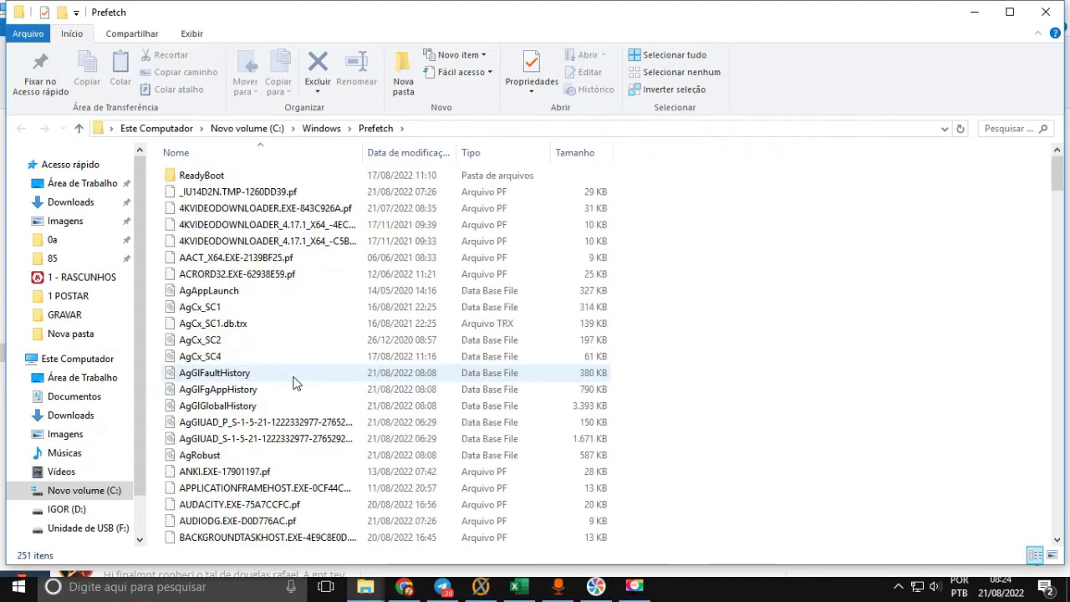
Move all items in the Prefetch folder to the Recycle Bin
{"action": "left_click", "coordinate": [314, 328]}
{"action": "key", "text": "ctrl+a"}
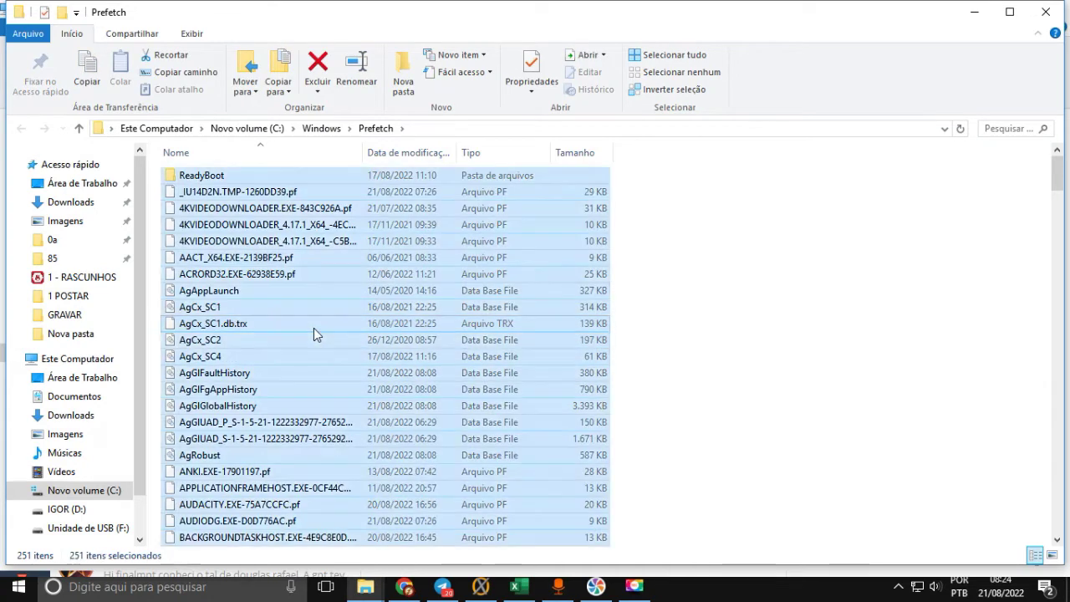
{"action": "key", "text": "Delete"}
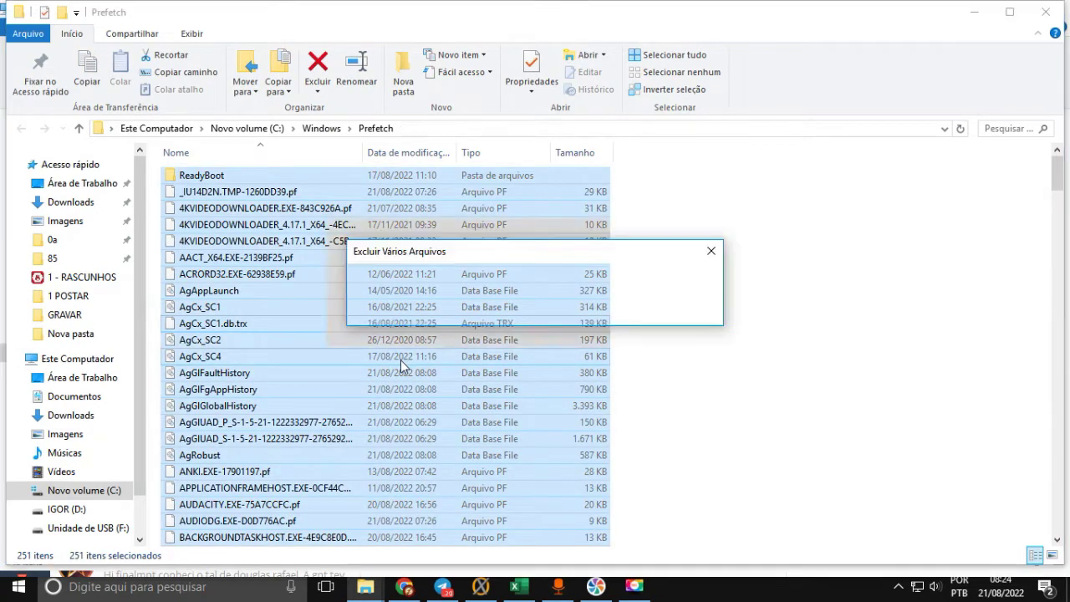
{"action": "left_click", "coordinate": [597, 306]}
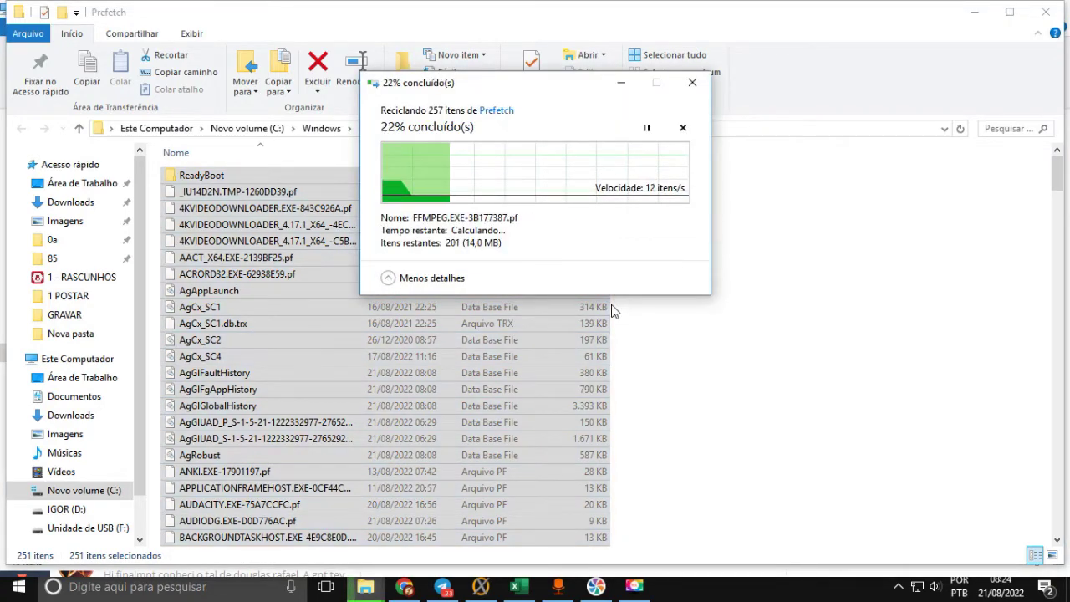
{"action": "left_click", "coordinate": [569, 252]}
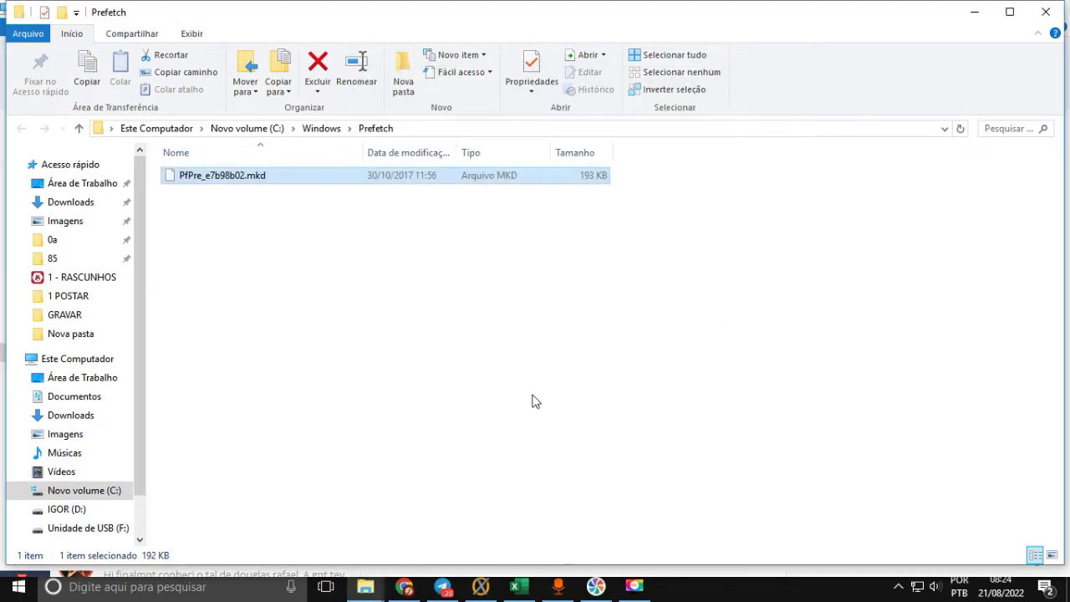
Open the Windows Temp folder by running the temp command
{"action": "key", "text": "super+r"}
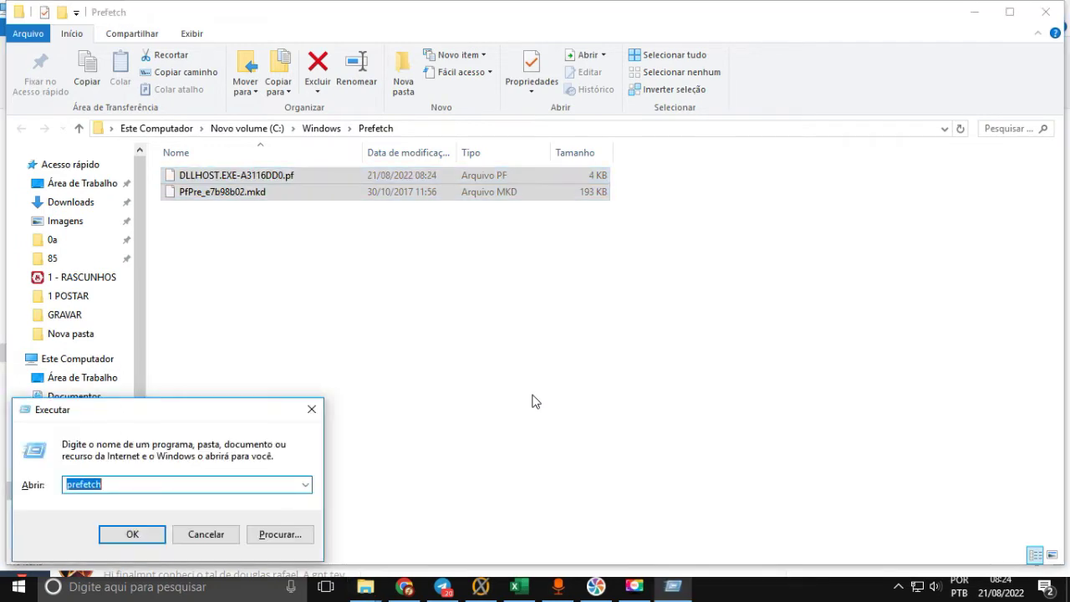
{"action": "type", "text": "temp"}
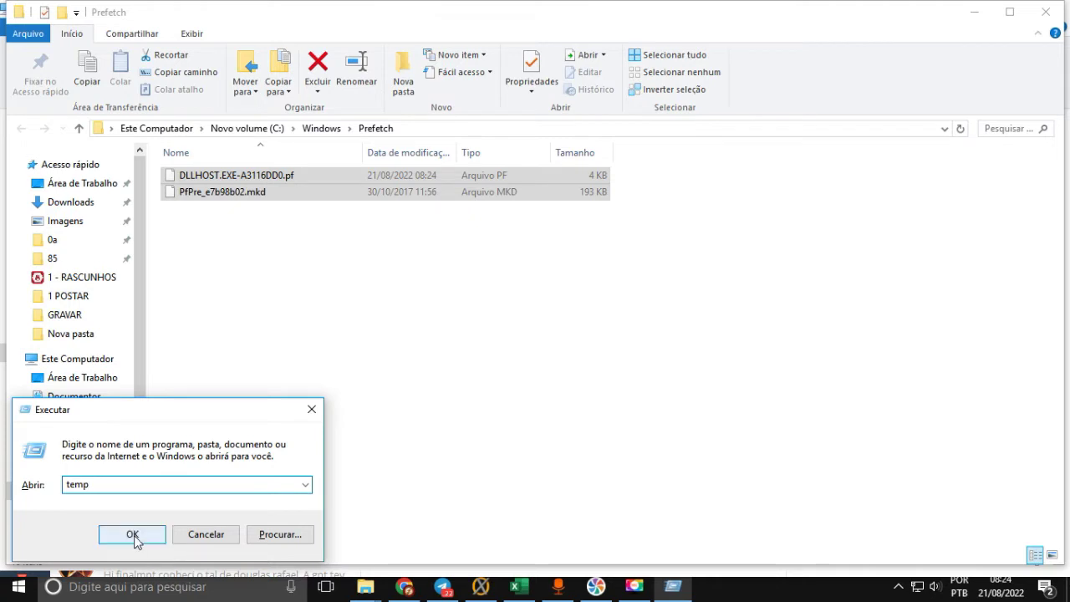
{"action": "left_click", "coordinate": [136, 539]}
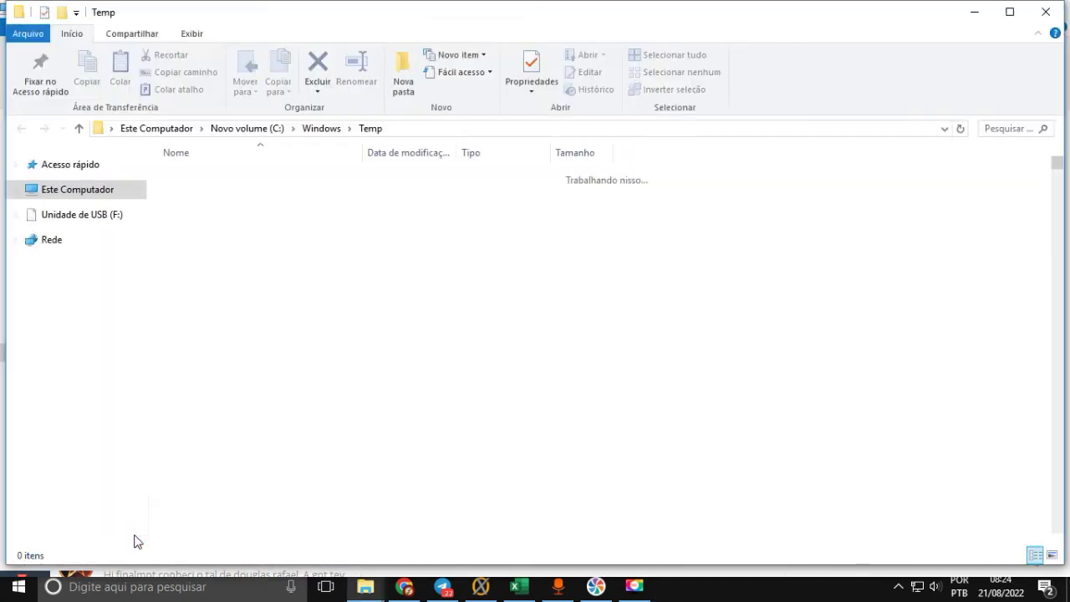
Move all items in the Windows Temp folder to the Recycle Bin, granting administrator permission for the .opera folder
{"action": "left_click", "coordinate": [375, 325]}
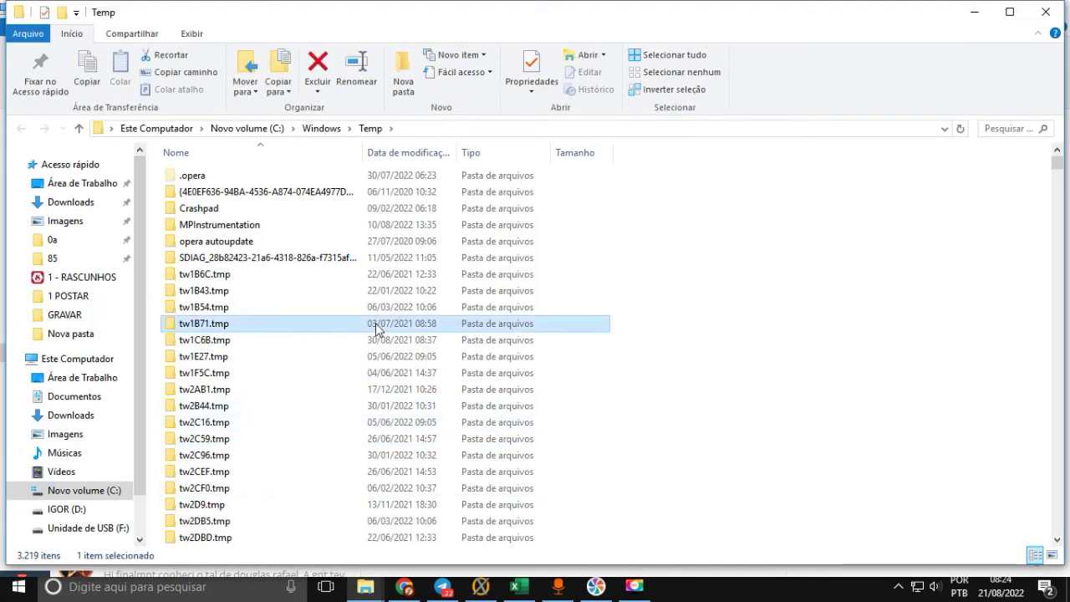
{"action": "key", "text": "ctrl+a"}
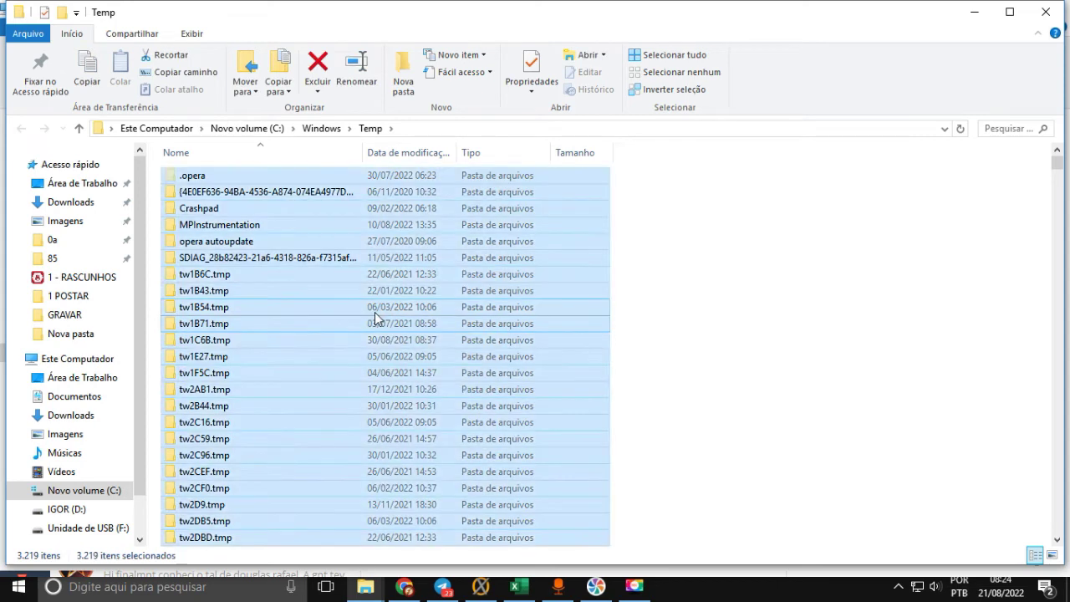
{"action": "key", "text": "Delete"}
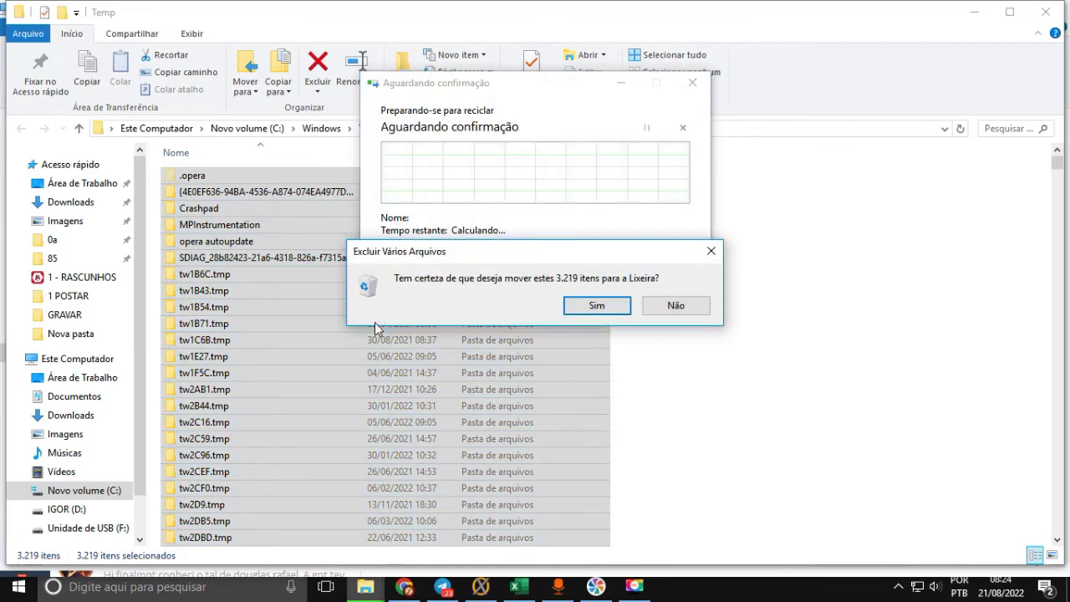
{"action": "left_click", "coordinate": [598, 311]}
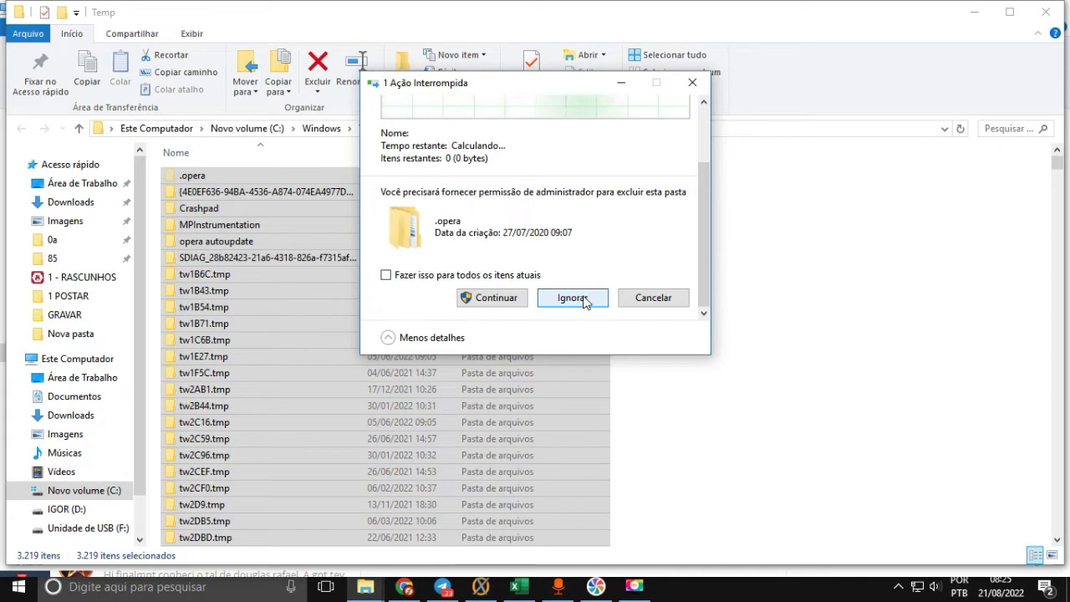
{"action": "left_click", "coordinate": [506, 299]}
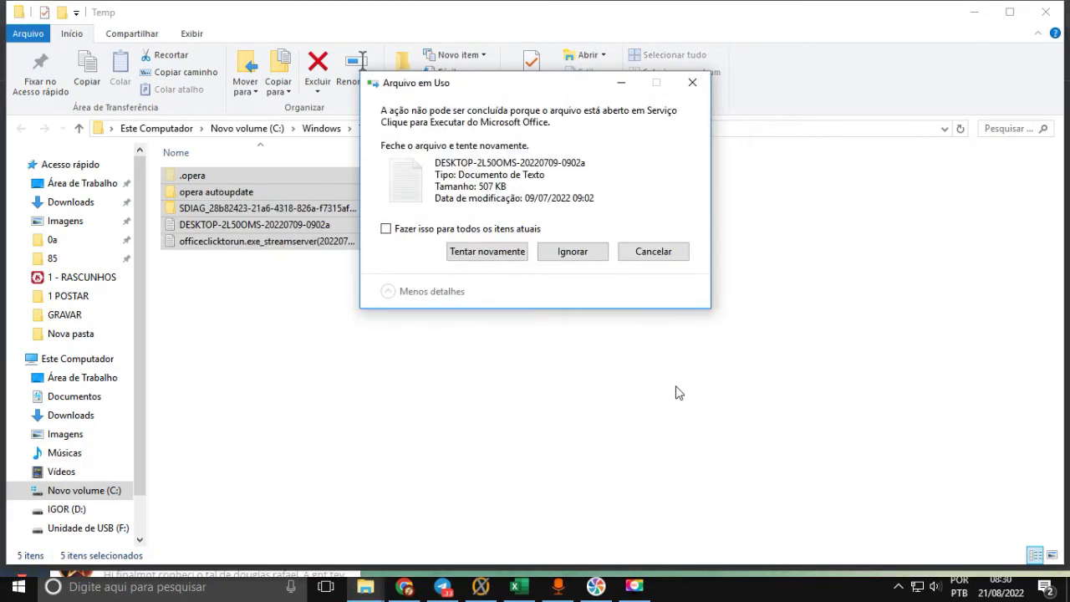
Skip all files in use during the Temp deletion and dismiss the progress window
{"action": "left_click", "coordinate": [386, 229]}
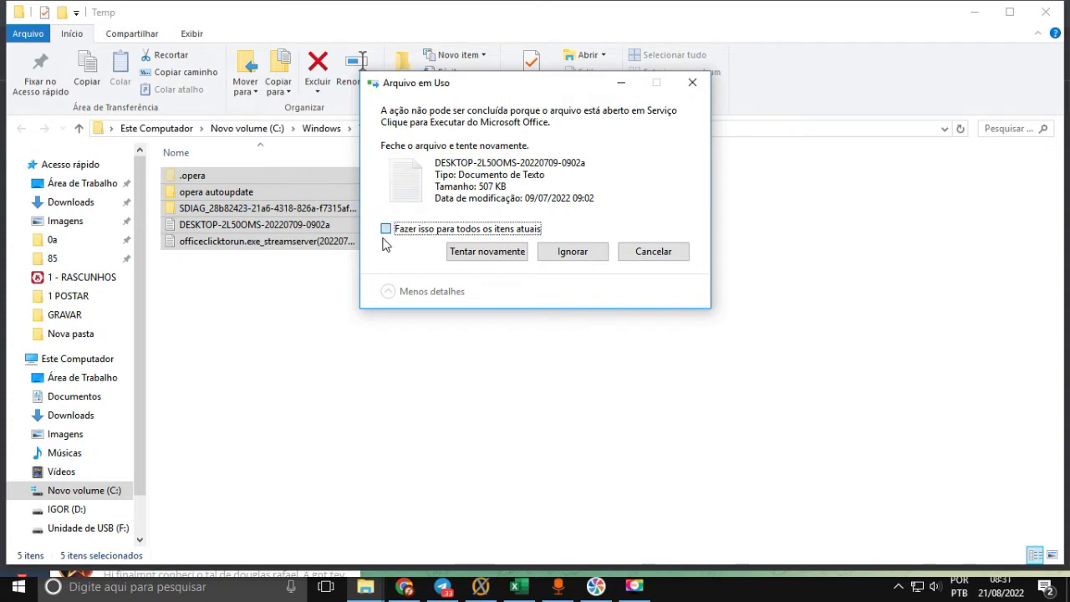
{"action": "left_click", "coordinate": [567, 253]}
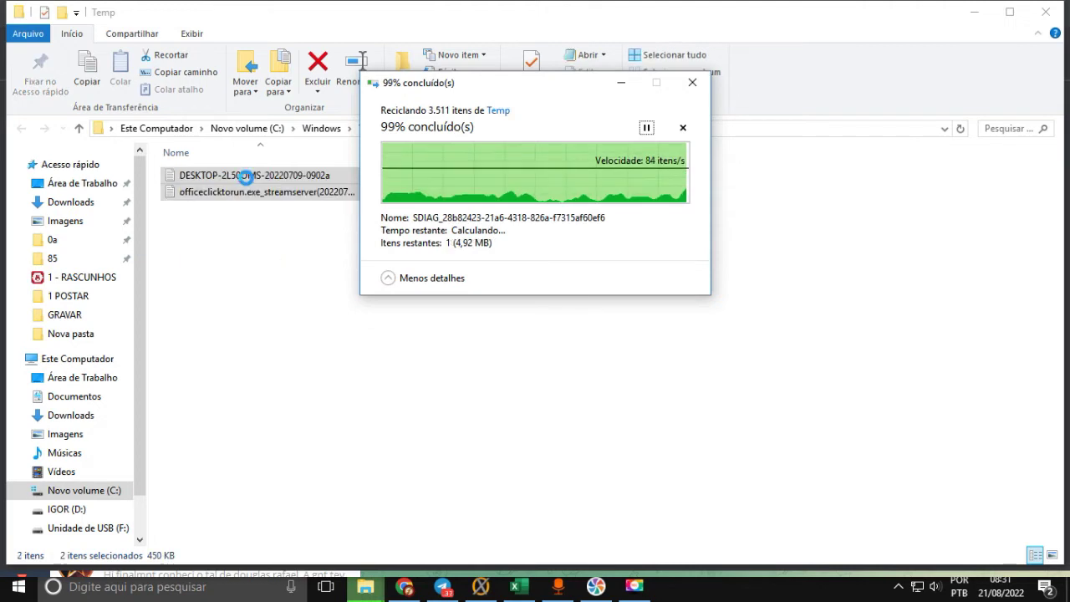
{"action": "left_click", "coordinate": [692, 82]}
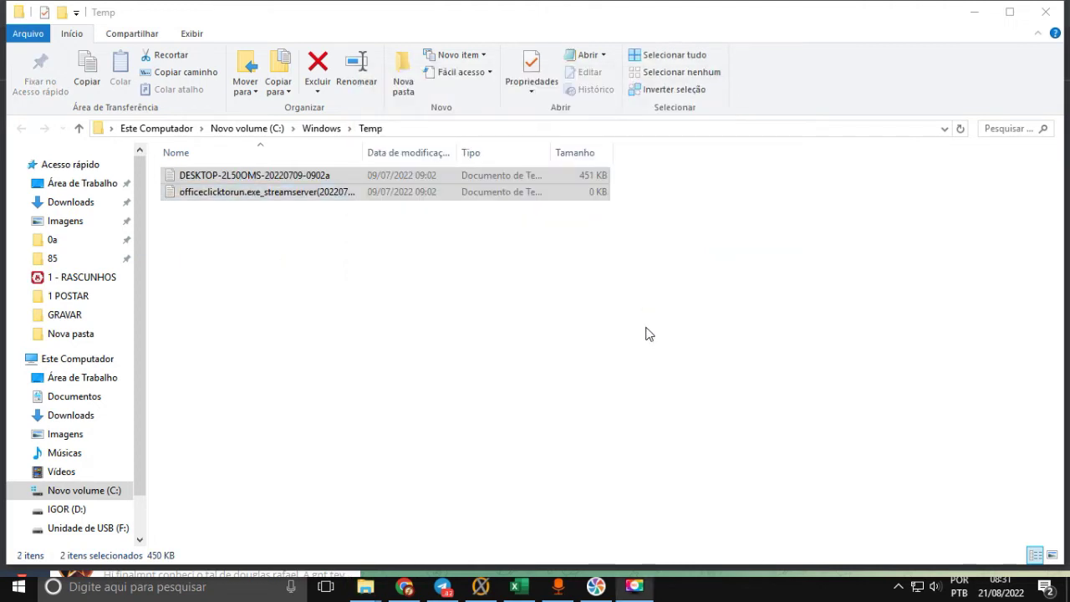
Open the user's local temporary files folder by running %temp%
{"action": "key", "text": "super+r"}
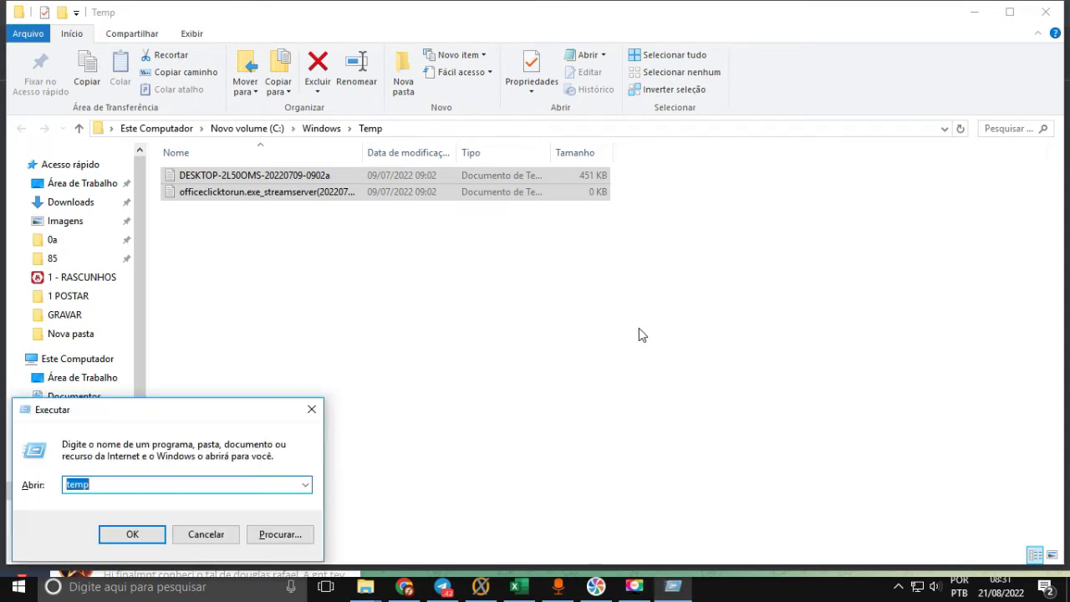
{"action": "type", "text": "%temp%"}
{"action": "key", "text": "Return"}
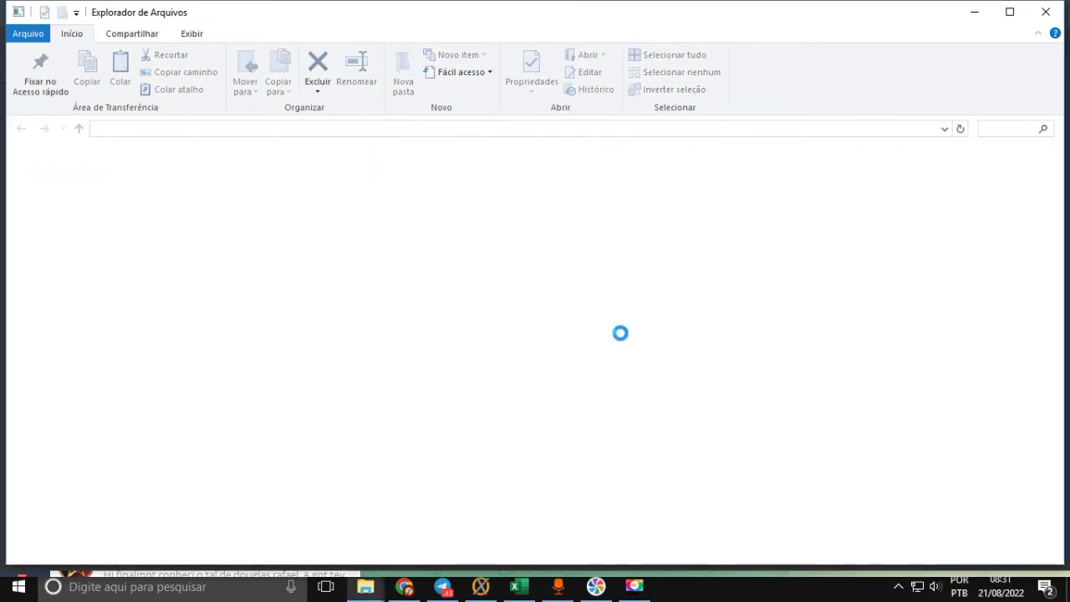
Move all items in the AppData Local Temp folder to the Recycle Bin
{"action": "left_click", "coordinate": [439, 291]}
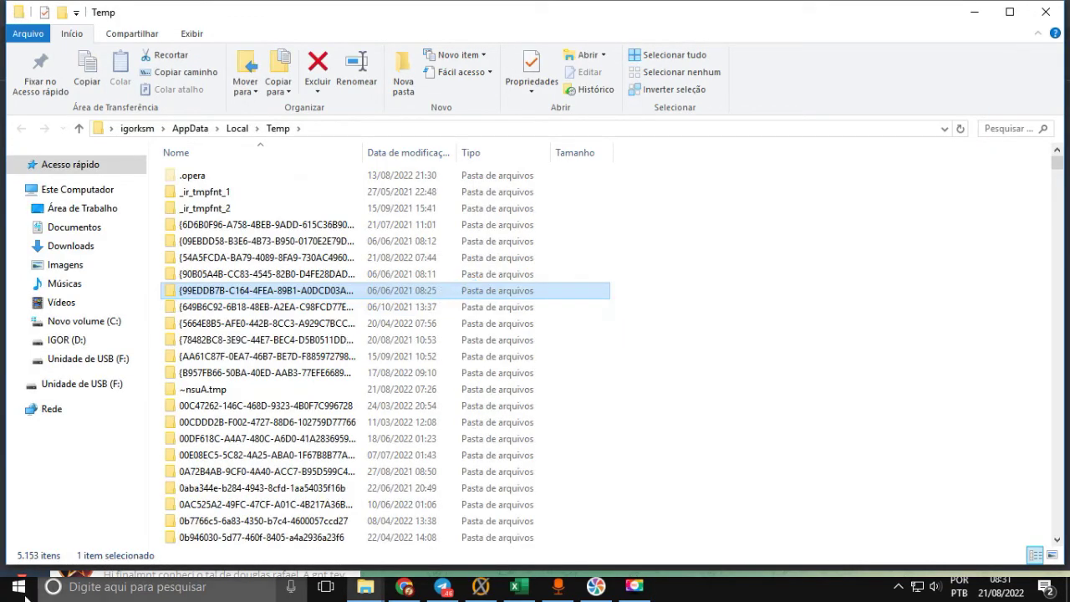
{"action": "key", "text": "ctrl+a"}
{"action": "key", "text": "Delete"}
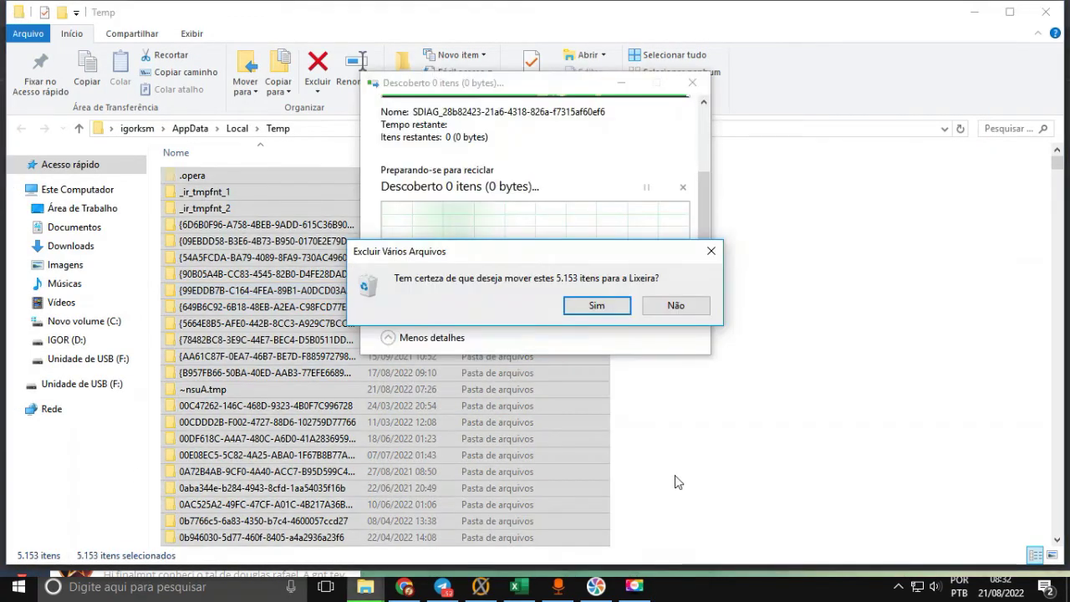
{"action": "left_click", "coordinate": [597, 307]}
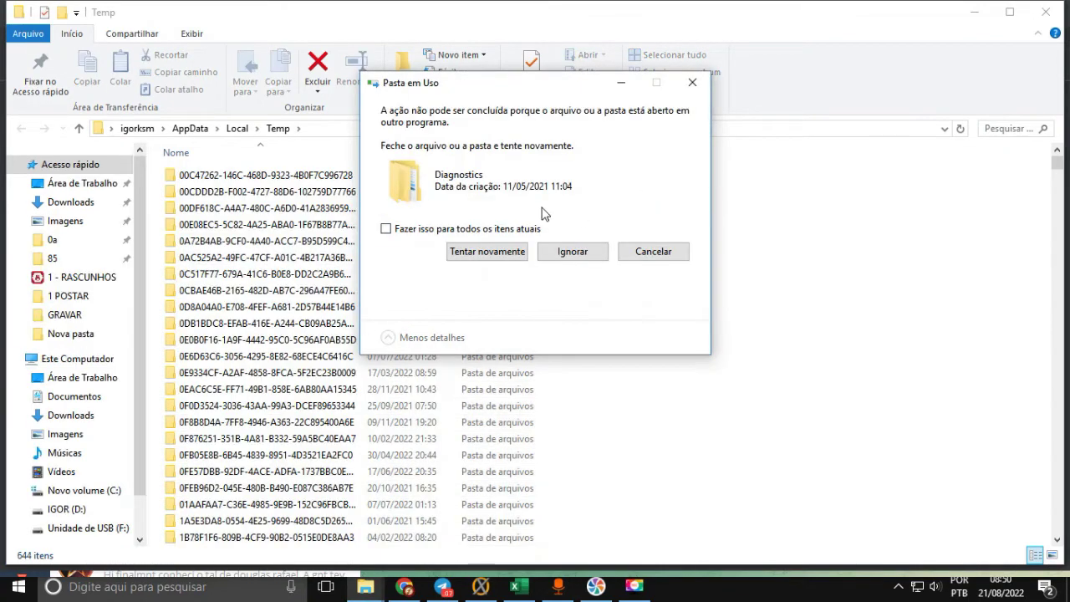
Skip all folders in use and continue deleting the access-denied folders with administrator permission
{"action": "left_click", "coordinate": [388, 232]}
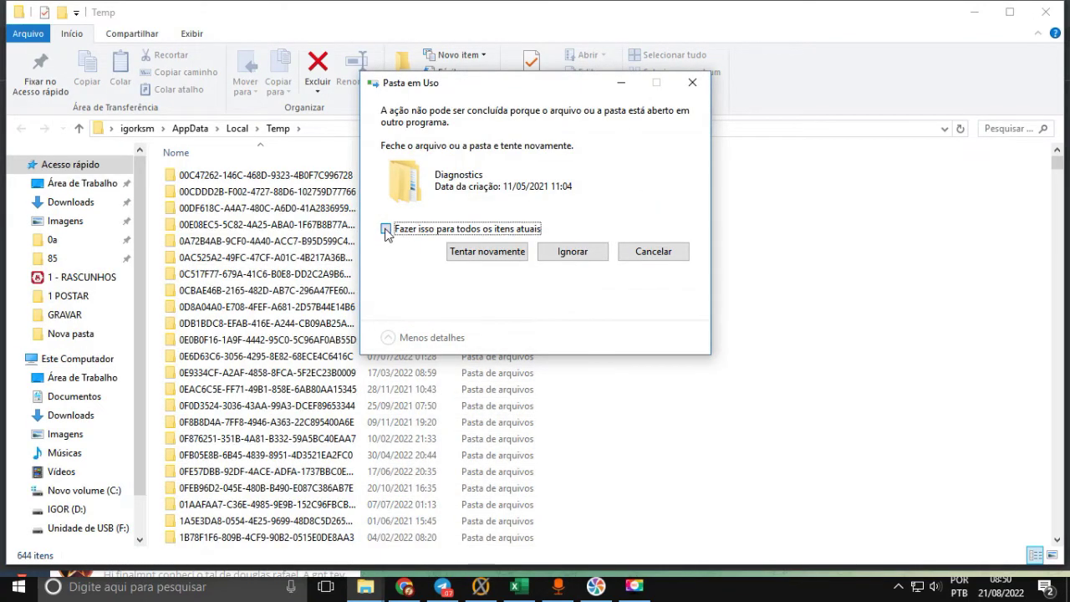
{"action": "left_click", "coordinate": [558, 252]}
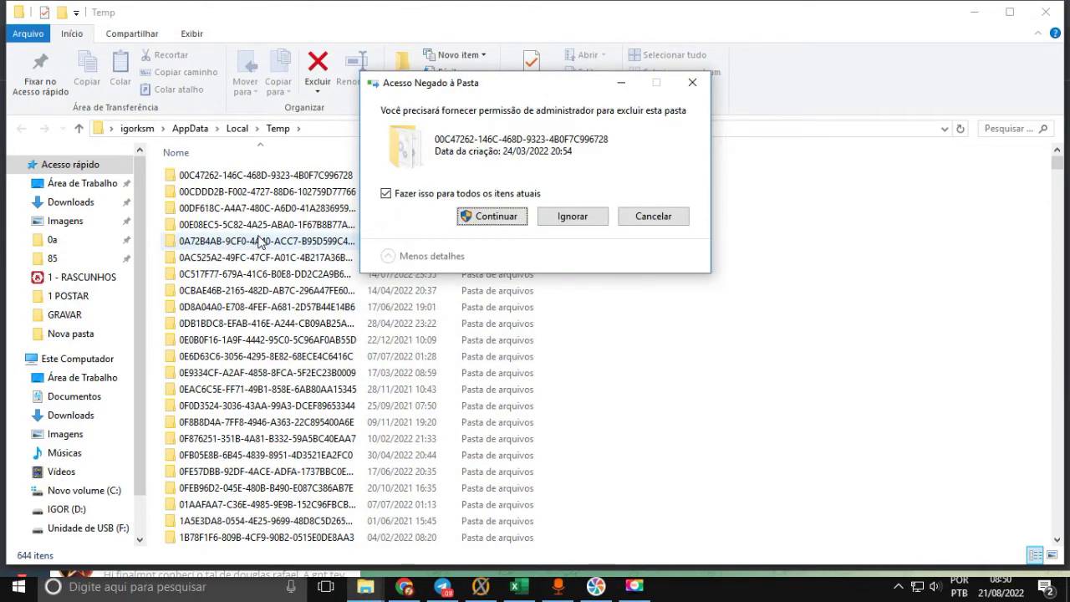
{"action": "left_click", "coordinate": [490, 218]}
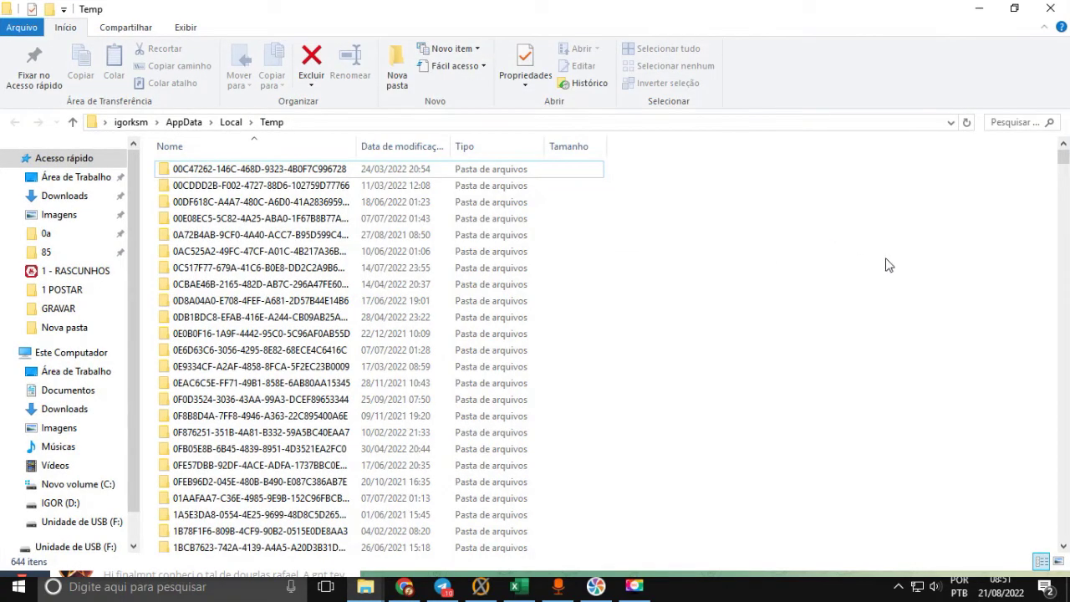
Open the Download folder inside Windows\SoftwareDistribution on drive C:
{"action": "left_click", "coordinate": [92, 489]}
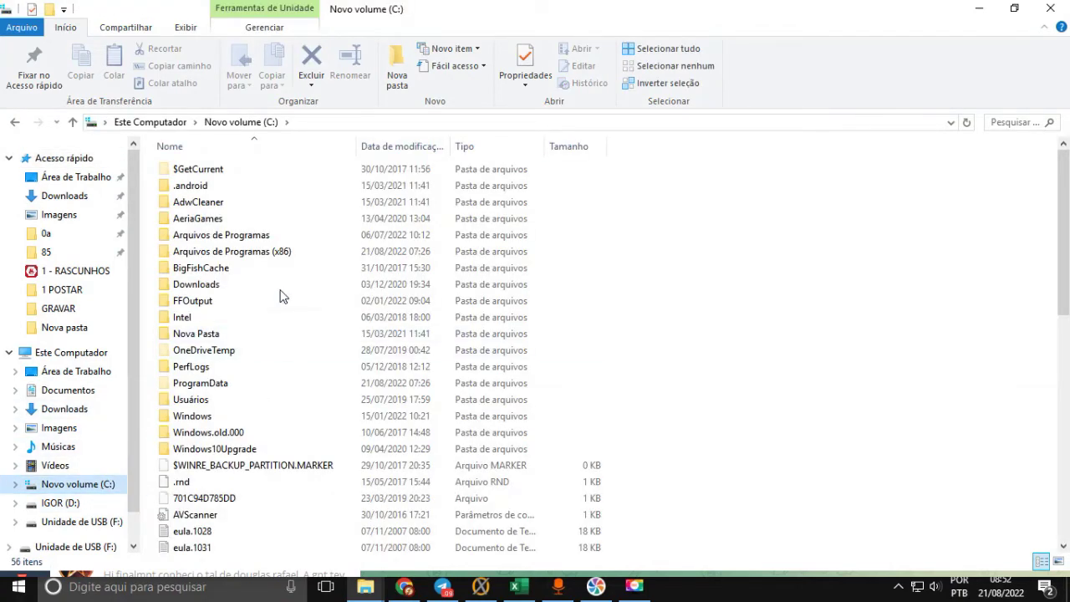
{"action": "double_click", "coordinate": [203, 422]}
{"action": "scroll", "coordinate": [199, 421], "scroll_direction": "down", "scroll_amount": 3}
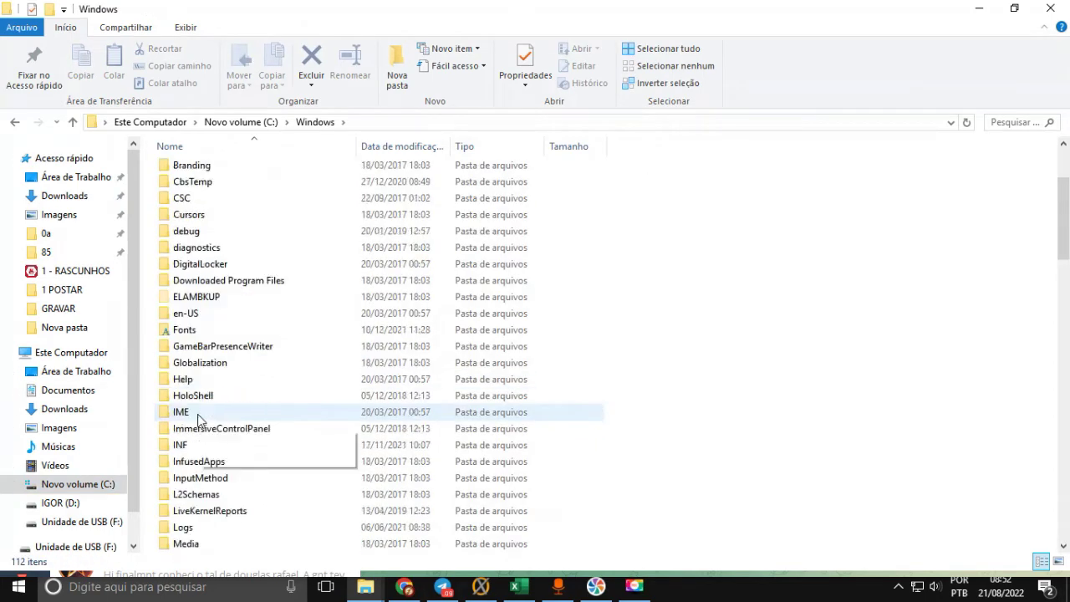
{"action": "scroll", "coordinate": [199, 420], "scroll_direction": "down", "scroll_amount": 7}
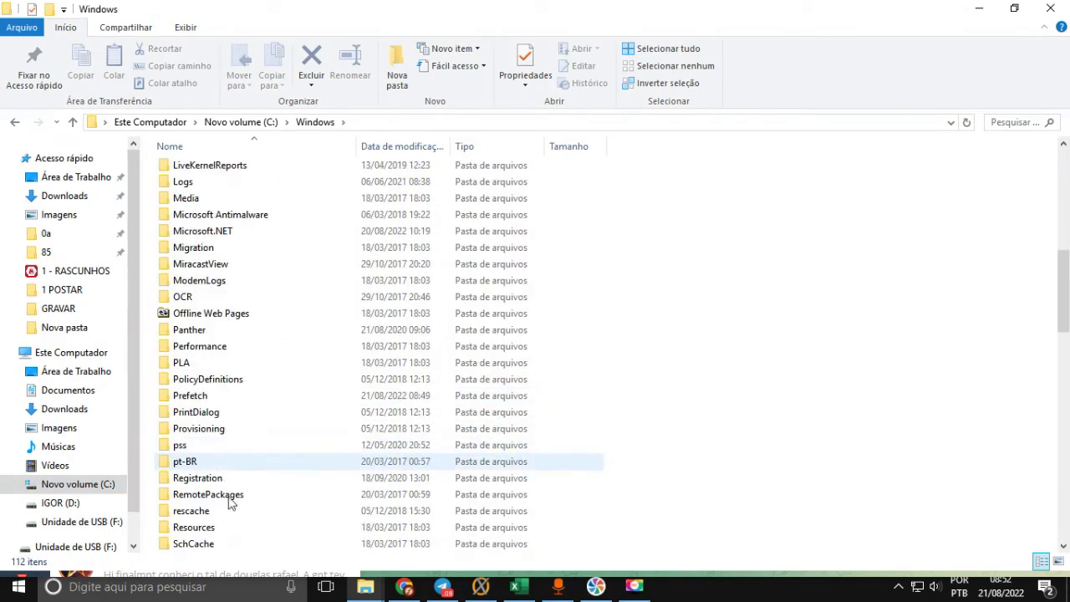
{"action": "scroll", "coordinate": [222, 527], "scroll_direction": "down", "scroll_amount": 2}
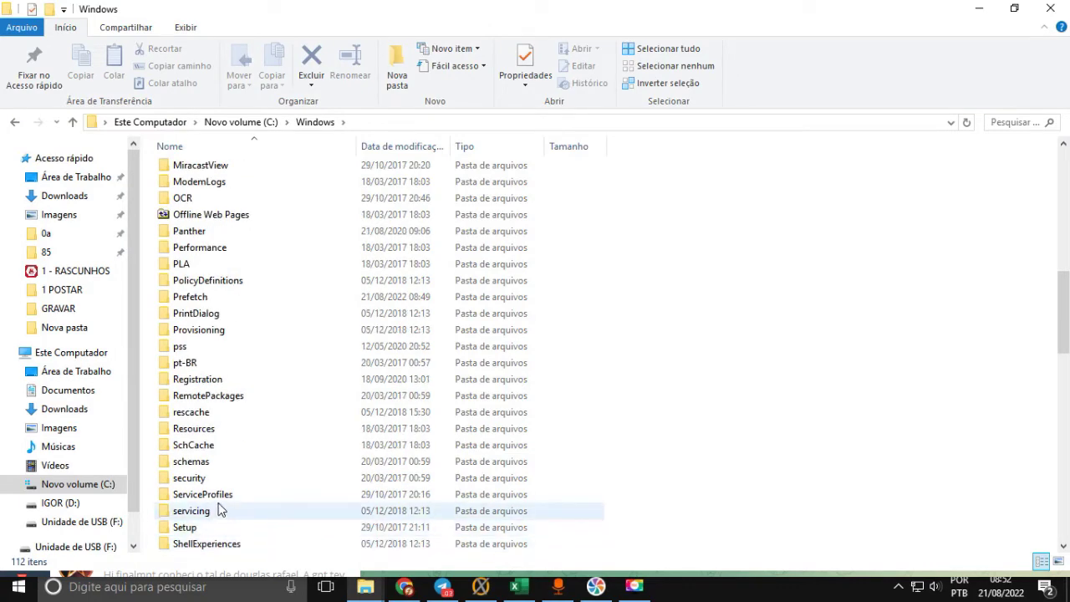
{"action": "scroll", "coordinate": [220, 510], "scroll_direction": "down", "scroll_amount": 3}
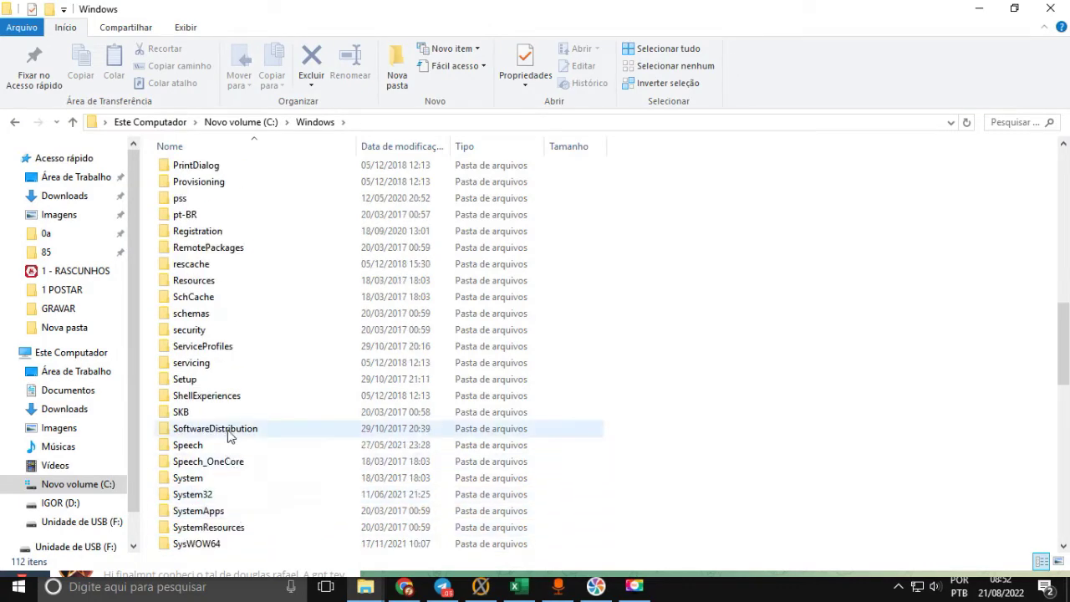
{"action": "left_click", "coordinate": [231, 433]}
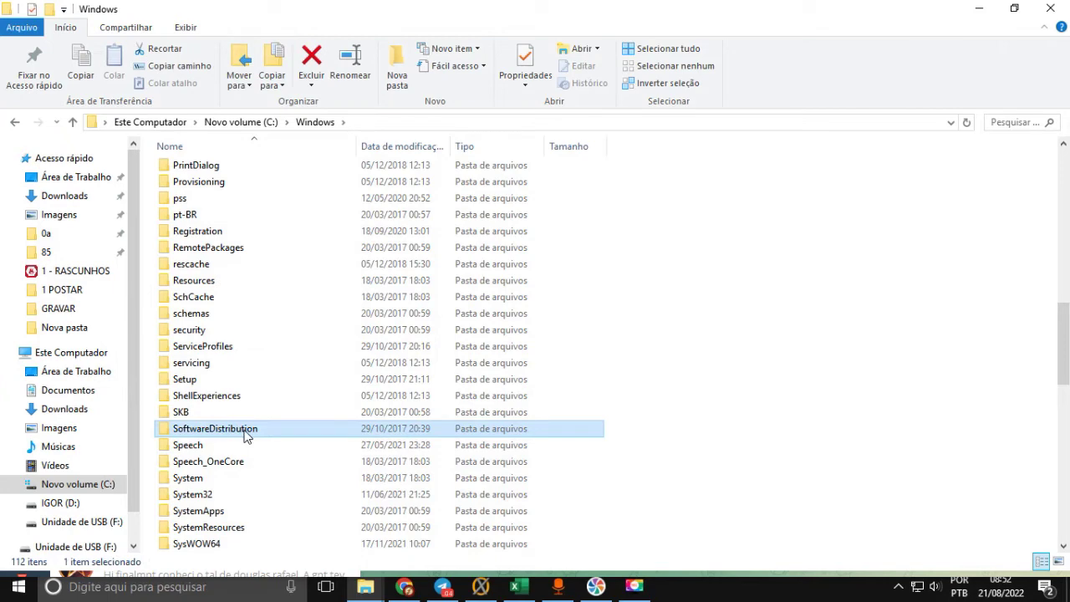
{"action": "double_click", "coordinate": [244, 428]}
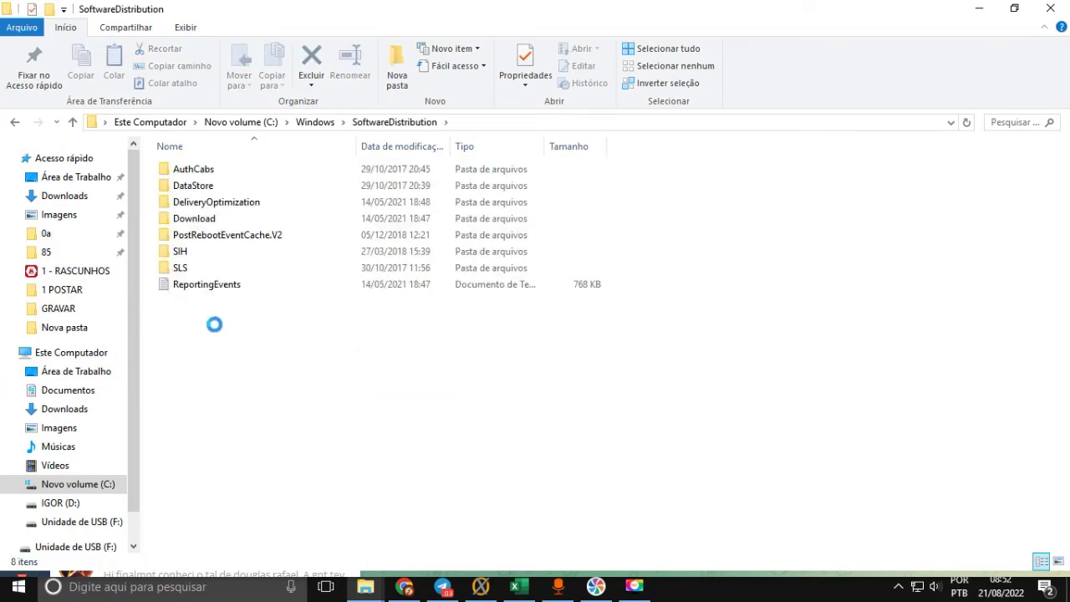
{"action": "double_click", "coordinate": [196, 220]}
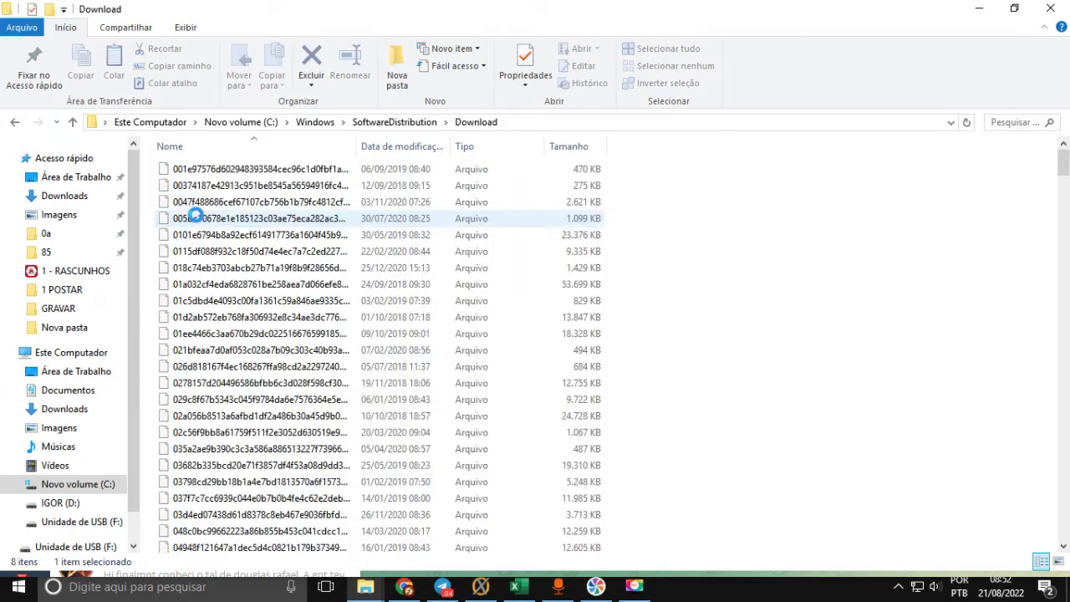
Delete all items in the SoftwareDistribution Download folder, granting administrator permission for all current items
{"action": "left_click", "coordinate": [481, 322]}
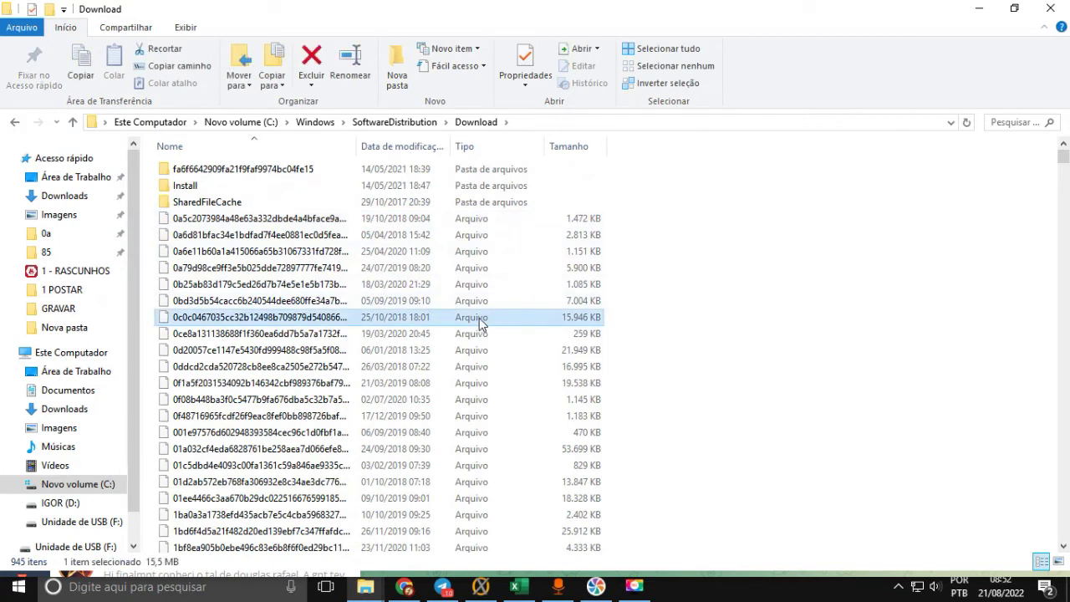
{"action": "key", "text": "ctrl+a"}
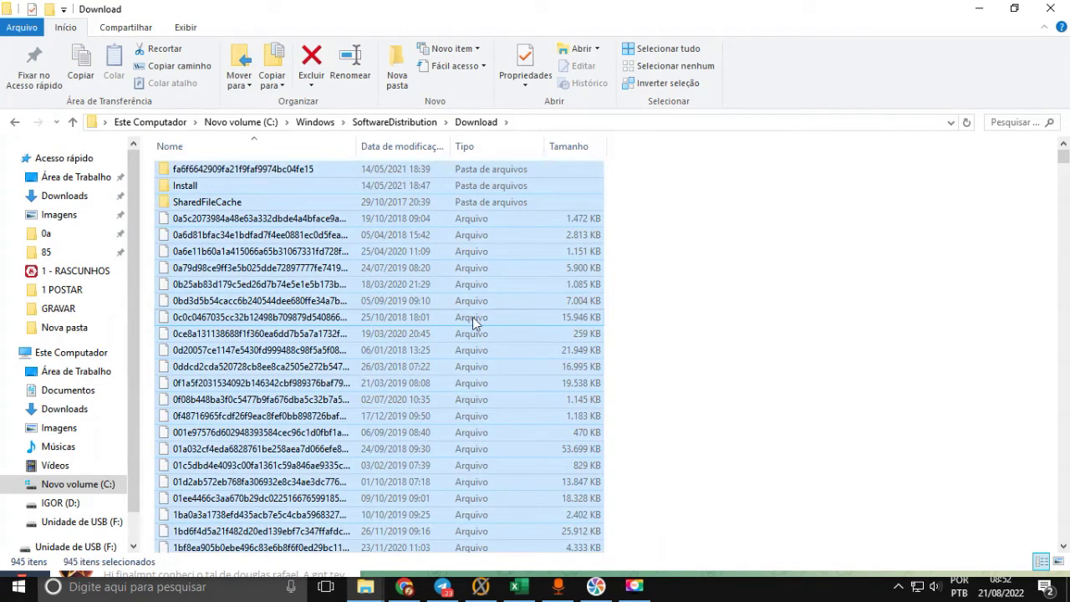
{"action": "key", "text": "Delete"}
{"action": "left_click", "coordinate": [597, 309]}
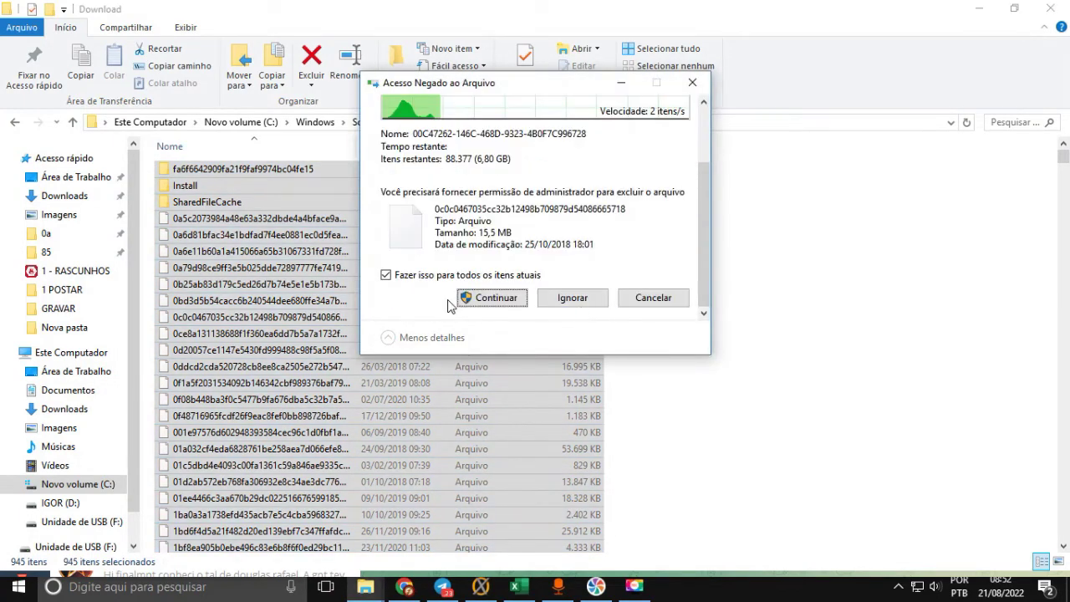
{"action": "left_click", "coordinate": [463, 306]}
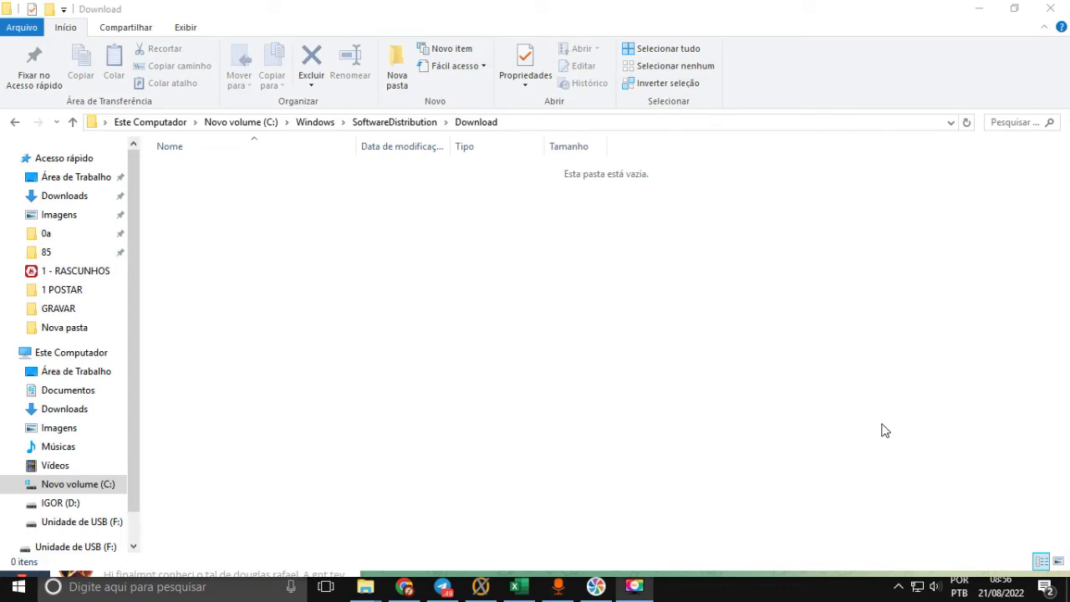
Return to Este Computador and start Disk Cleanup from the properties of Novo volume (C:)
{"action": "left_click", "coordinate": [158, 125]}
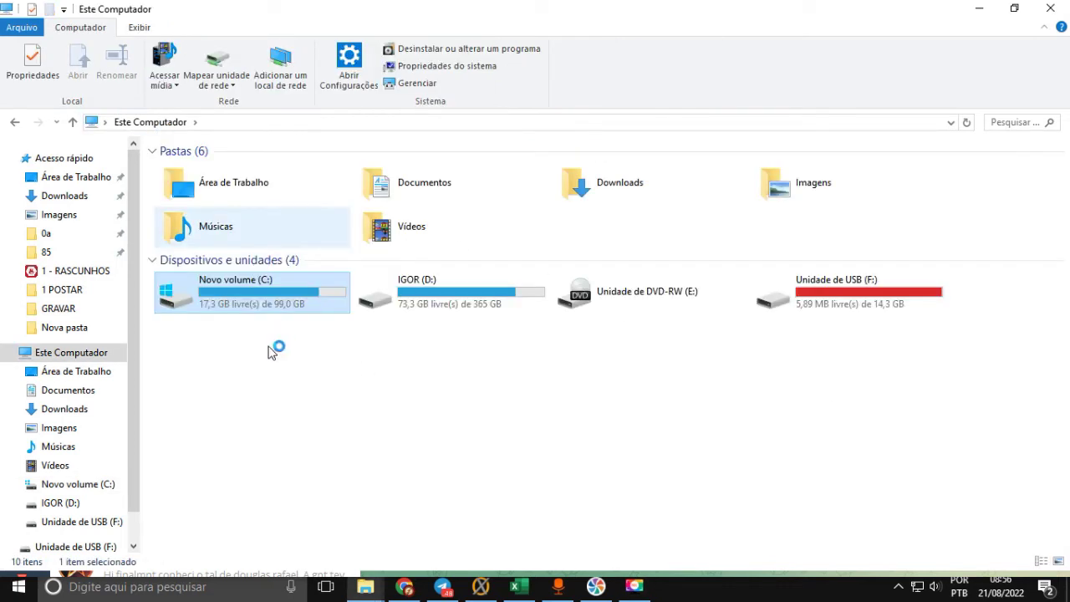
{"action": "right_click", "coordinate": [232, 291]}
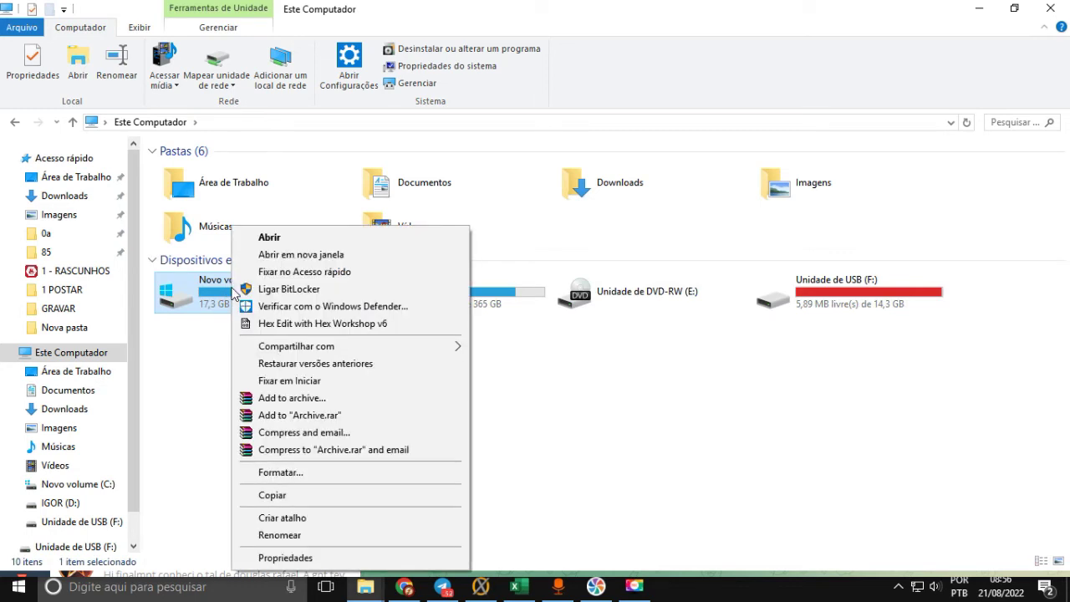
{"action": "left_click", "coordinate": [300, 562]}
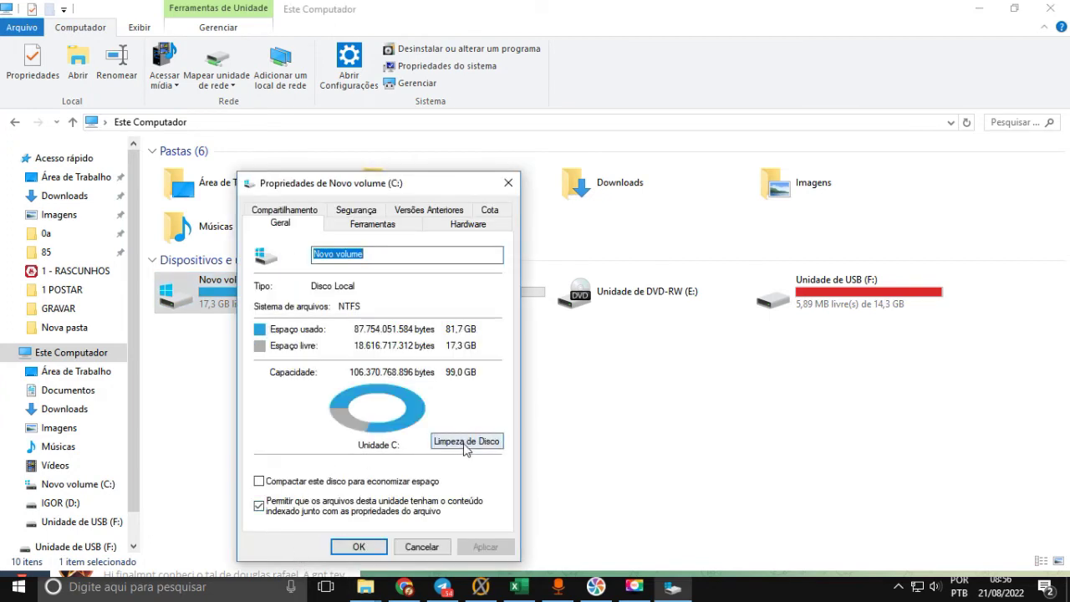
{"action": "left_click", "coordinate": [465, 445]}
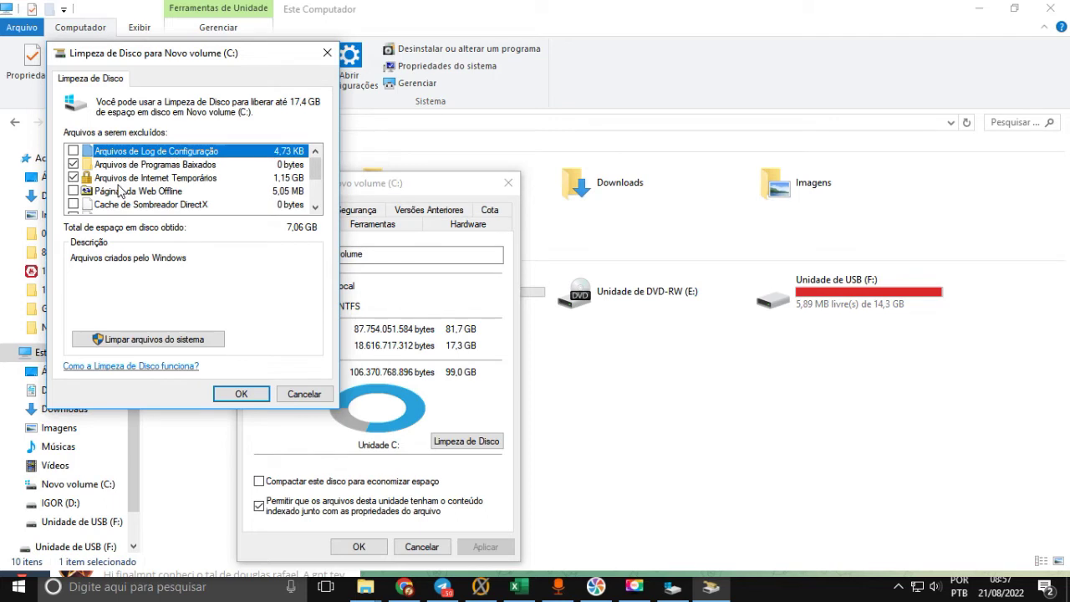
Include more file types such as Arquivos de Otimização de Entrega in the cleanup and rescan drive C: for system files
{"action": "scroll", "coordinate": [115, 176], "scroll_direction": "down", "scroll_amount": 3}
{"action": "scroll", "coordinate": [126, 176], "scroll_direction": "up", "scroll_amount": 3}
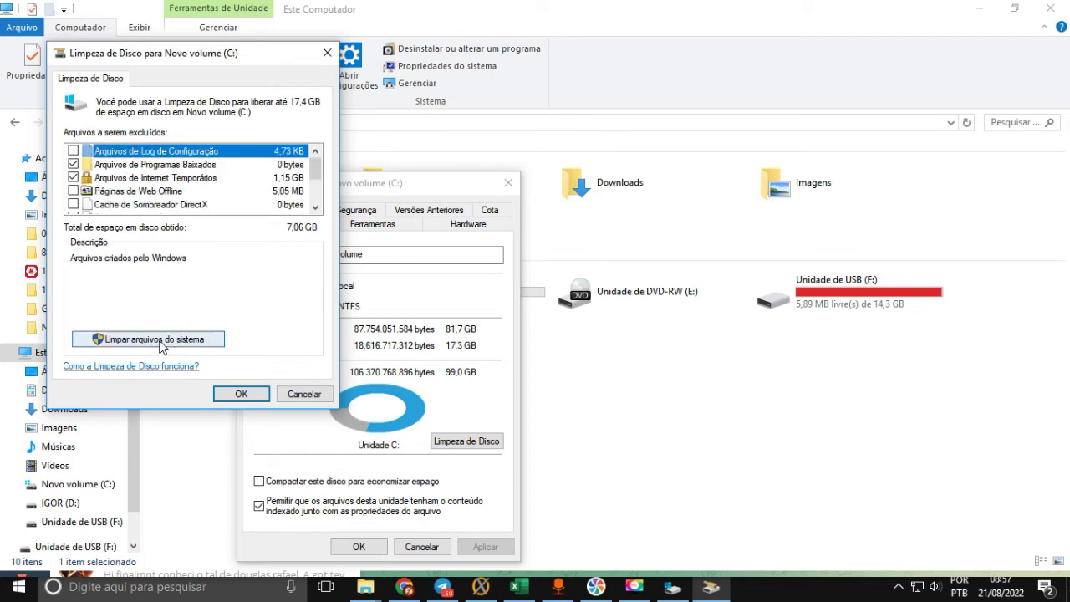
{"action": "left_click", "coordinate": [74, 165]}
{"action": "scroll", "coordinate": [77, 171], "scroll_direction": "down", "scroll_amount": 1}
{"action": "scroll", "coordinate": [79, 178], "scroll_direction": "up", "scroll_amount": 1}
{"action": "scroll", "coordinate": [79, 188], "scroll_direction": "down", "scroll_amount": 3}
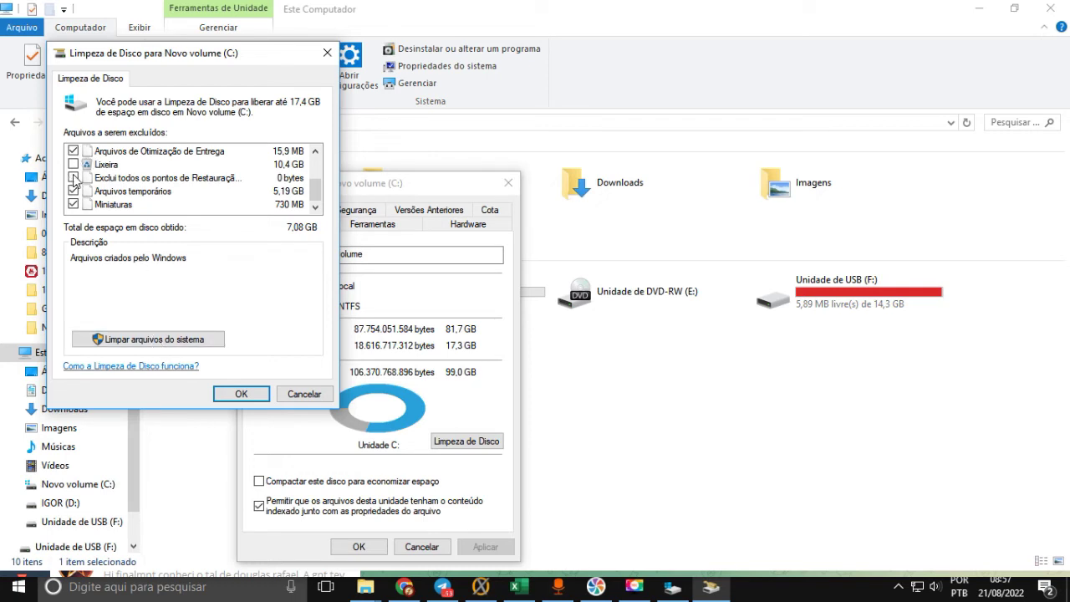
{"action": "left_click", "coordinate": [191, 341]}
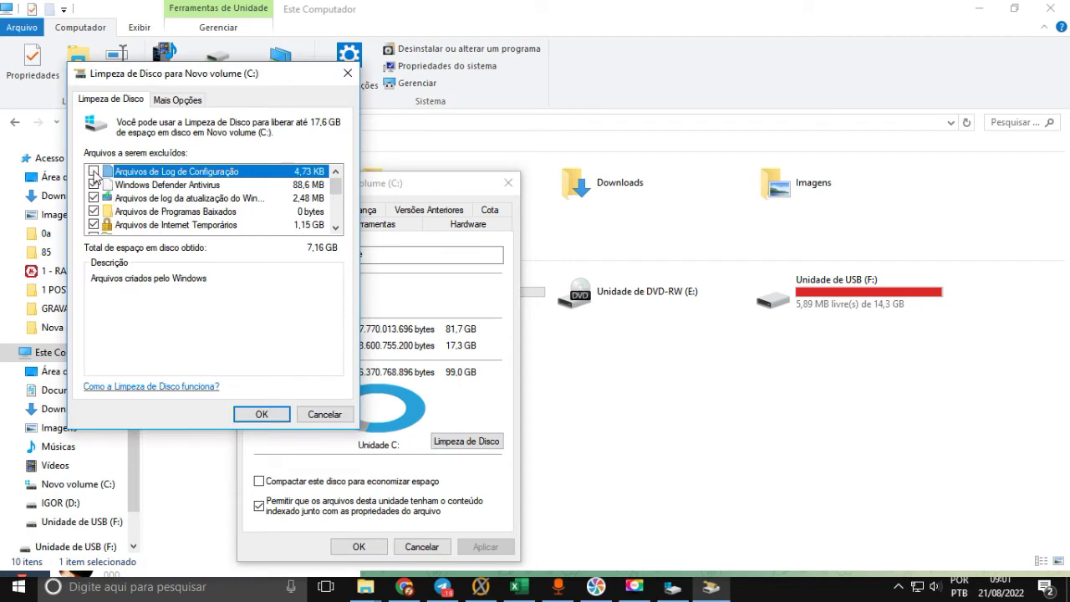
Select the remaining file types except Lixeira, permanently delete the selected files, and close the drive C: properties
{"action": "scroll", "coordinate": [95, 177], "scroll_direction": "down", "scroll_amount": 1}
{"action": "left_click", "coordinate": [93, 225]}
{"action": "left_click", "coordinate": [92, 212]}
{"action": "scroll", "coordinate": [94, 205], "scroll_direction": "down", "scroll_amount": 1}
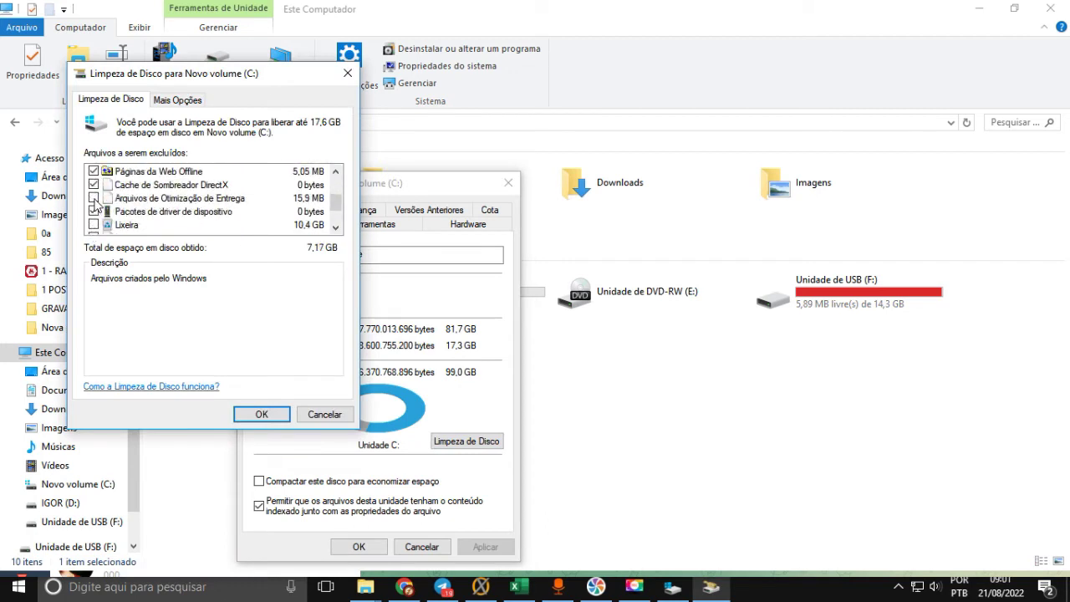
{"action": "scroll", "coordinate": [95, 203], "scroll_direction": "down", "scroll_amount": 1}
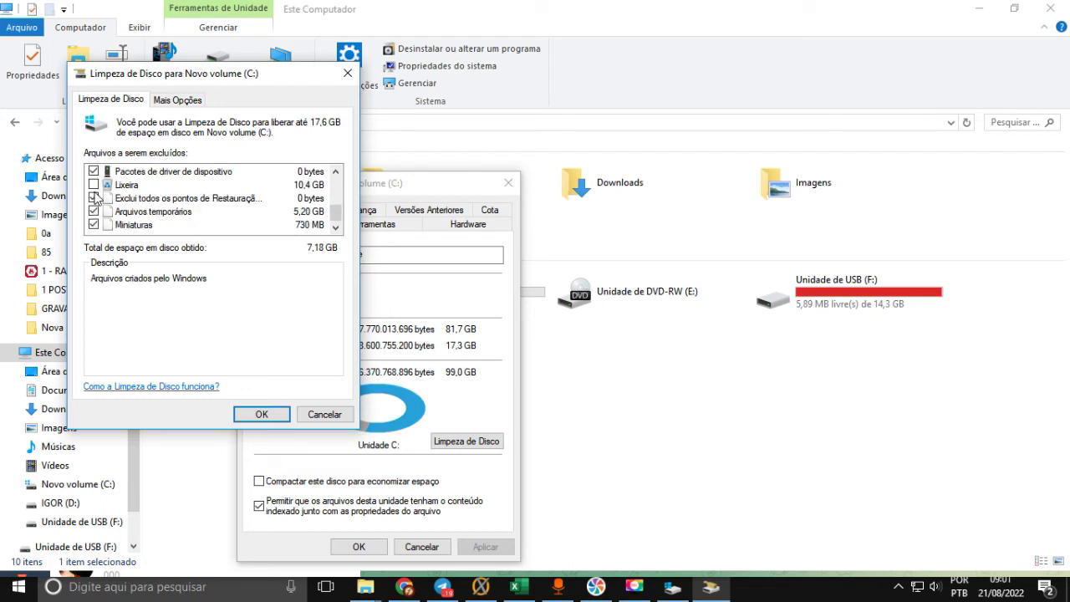
{"action": "scroll", "coordinate": [94, 230], "scroll_direction": "up", "scroll_amount": 3}
{"action": "scroll", "coordinate": [102, 211], "scroll_direction": "down", "scroll_amount": 3}
{"action": "left_click", "coordinate": [261, 414]}
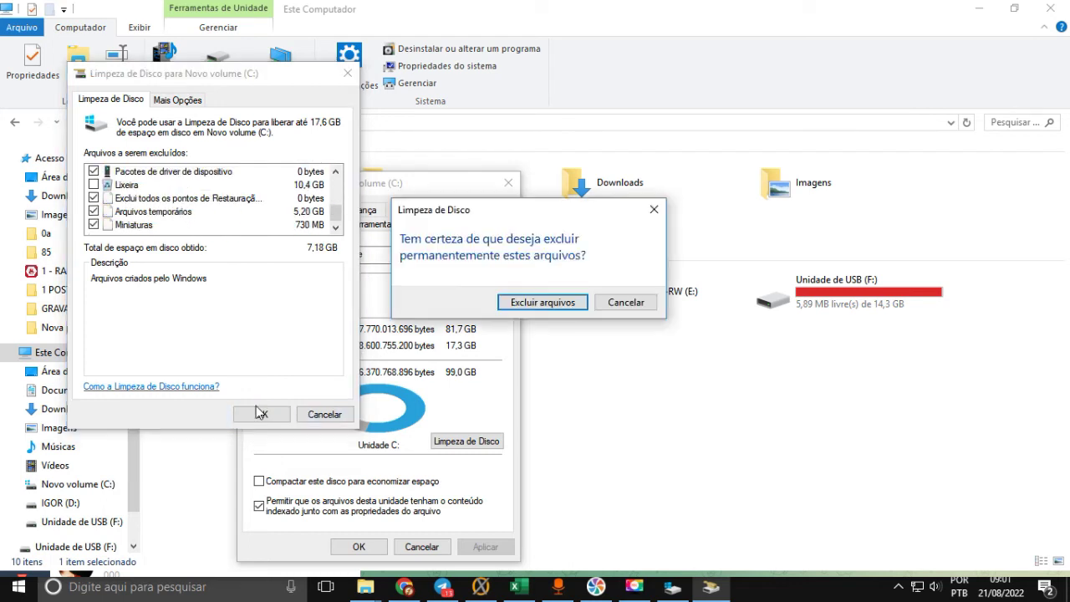
{"action": "left_click", "coordinate": [513, 306]}
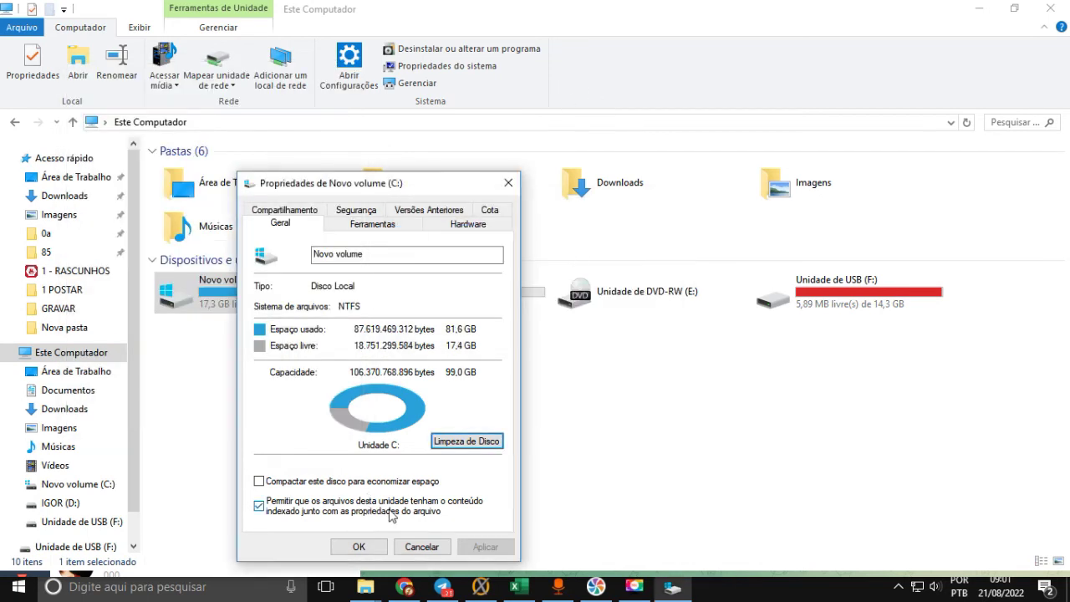
{"action": "left_click", "coordinate": [359, 546]}
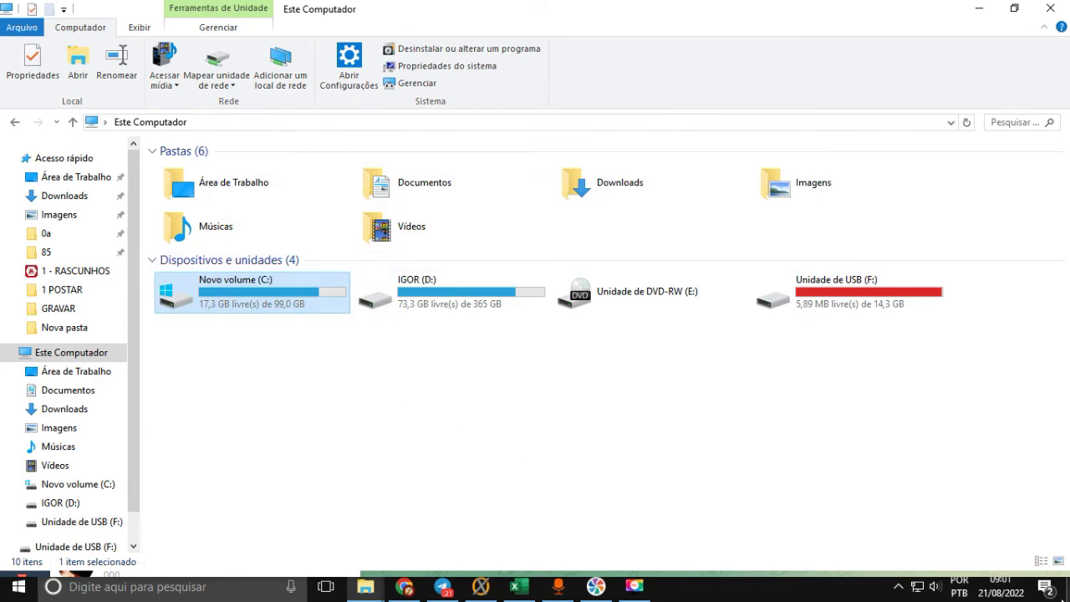
Show the desktop and empty the Recycle Bin (Lixeira)
{"action": "left_click", "coordinate": [1067, 596]}
{"action": "double_click", "coordinate": [42, 33]}
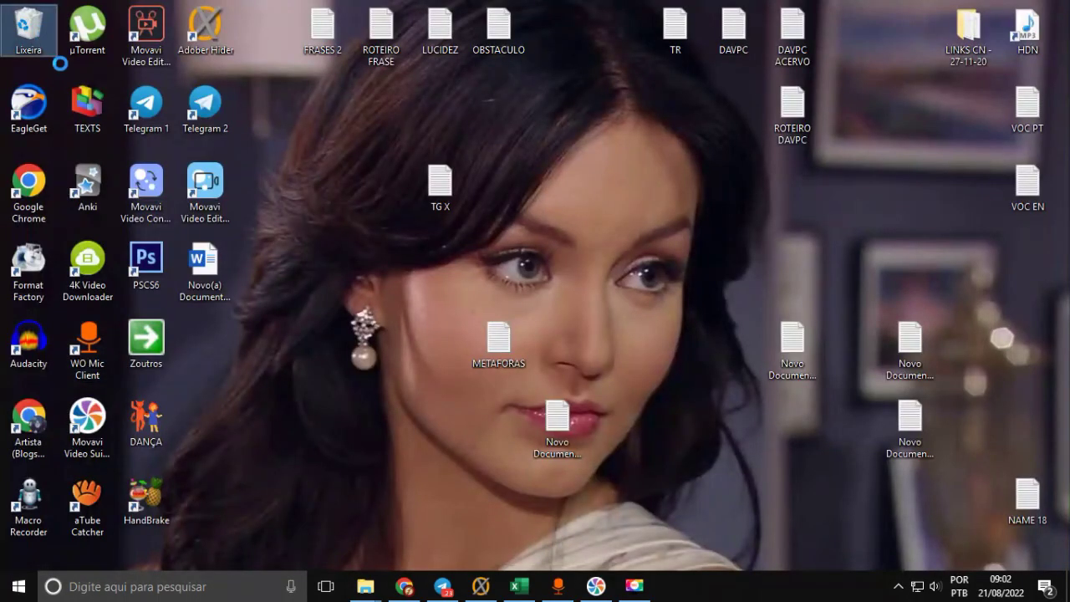
{"action": "right_click", "coordinate": [37, 33]}
{"action": "left_click", "coordinate": [90, 66]}
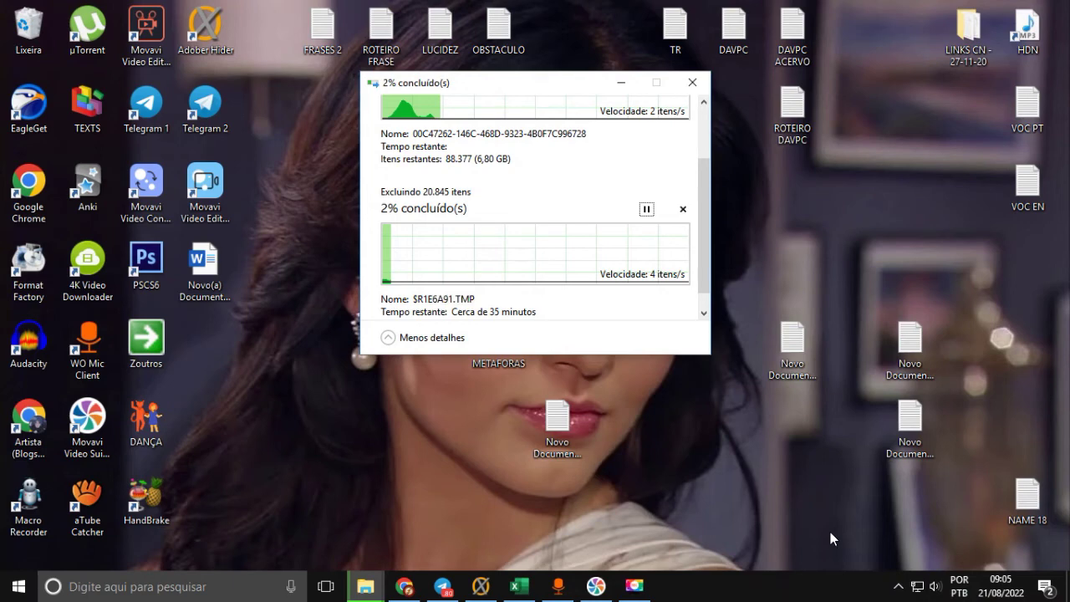
{"action": "scroll", "coordinate": [539, 258], "scroll_direction": "down", "scroll_amount": 1}
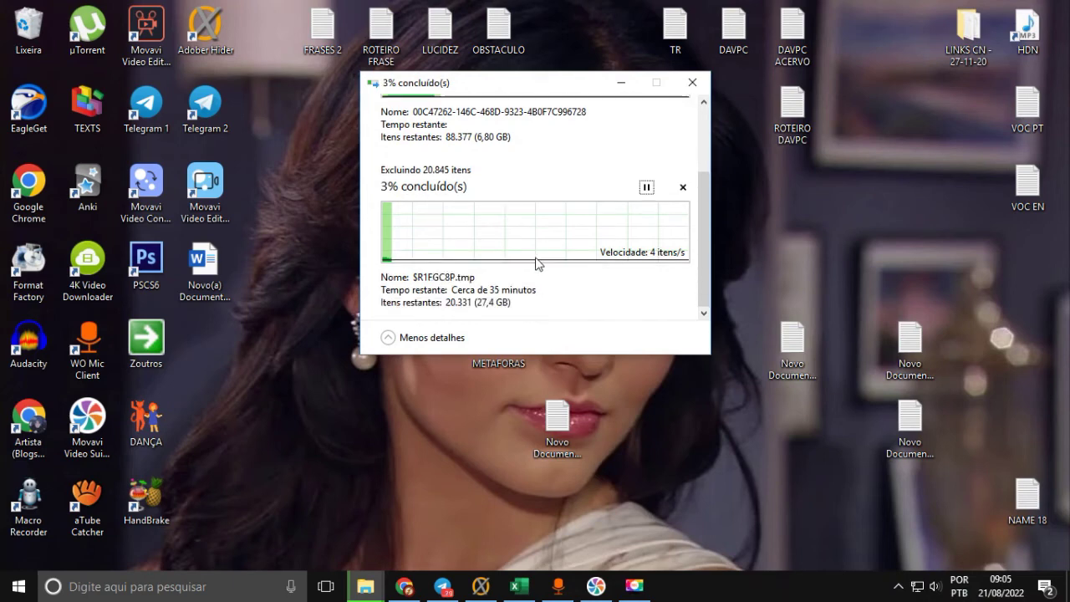